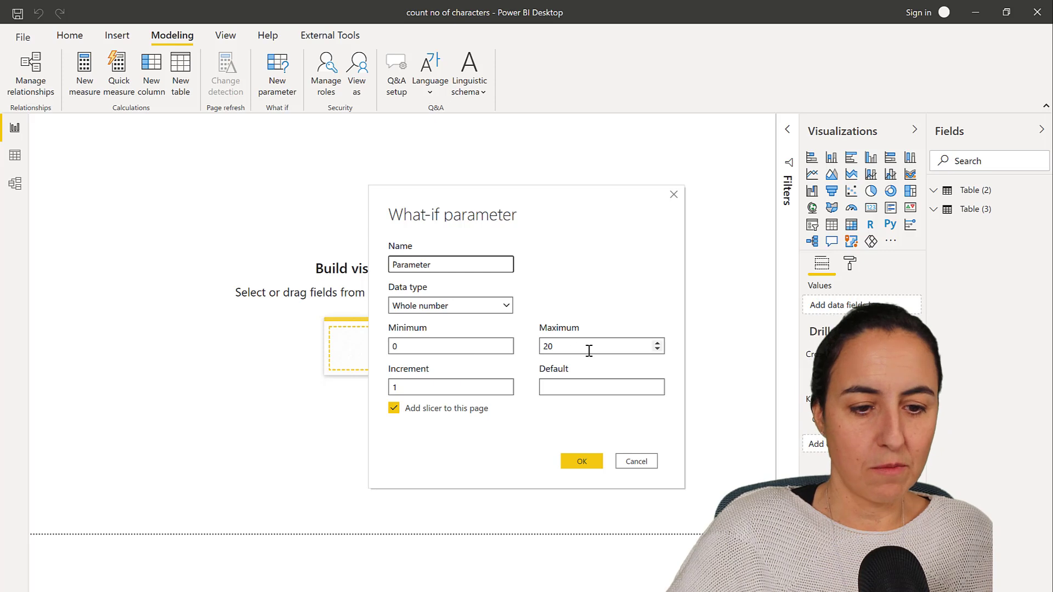
Step: Create a 0–20 what-if Parameter with increment 1 and set its slicer to 10
click(585, 465)
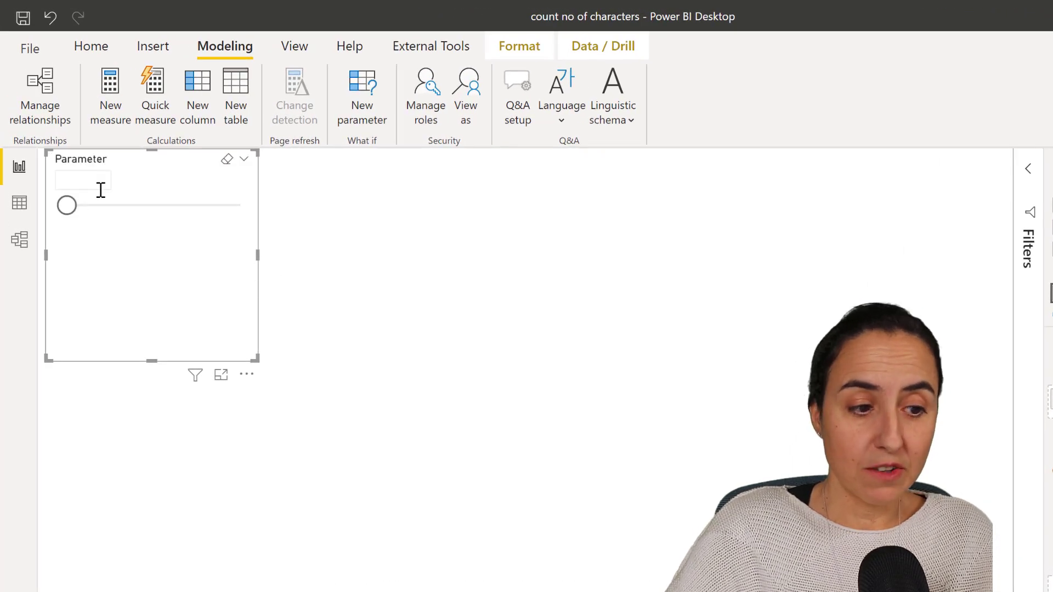
drag(75, 212, 159, 234)
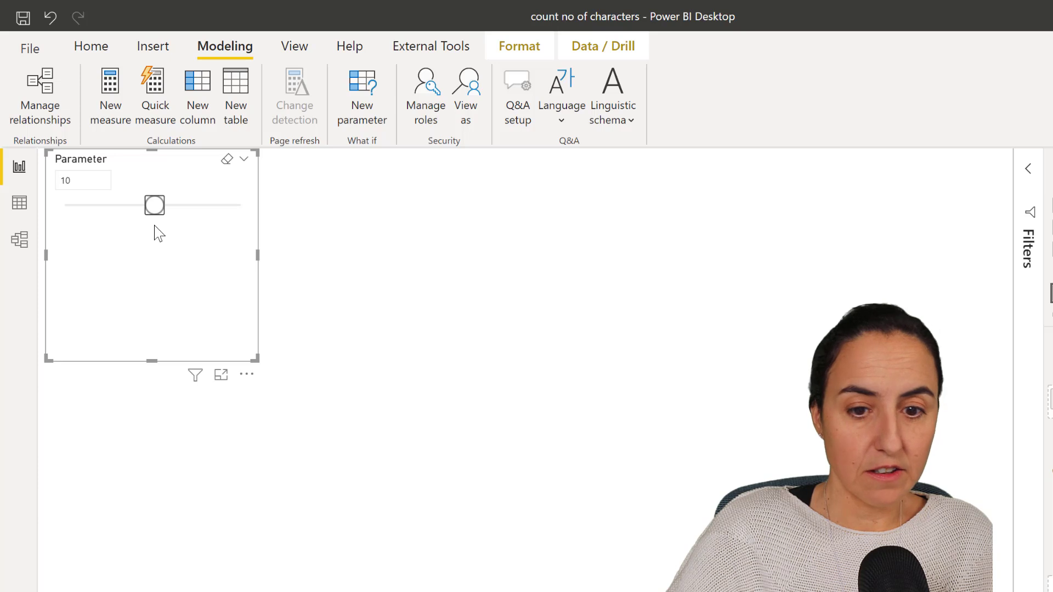
click(679, 290)
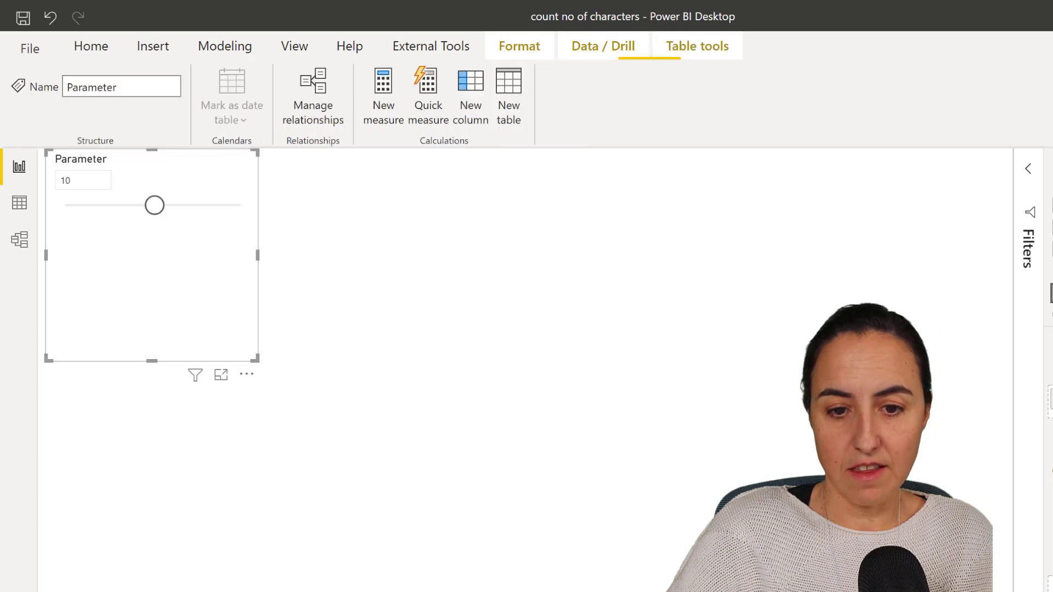
Step: Add a Parameter Value card, resize the card and slicer, and test the slider
drag(664, 289, 676, 258)
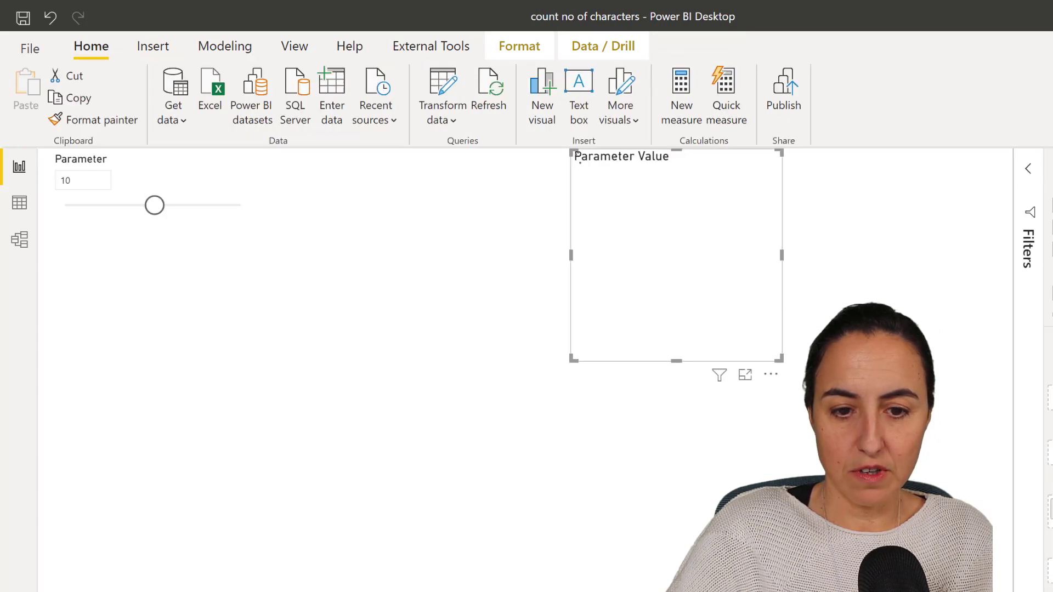
drag(780, 360, 761, 299)
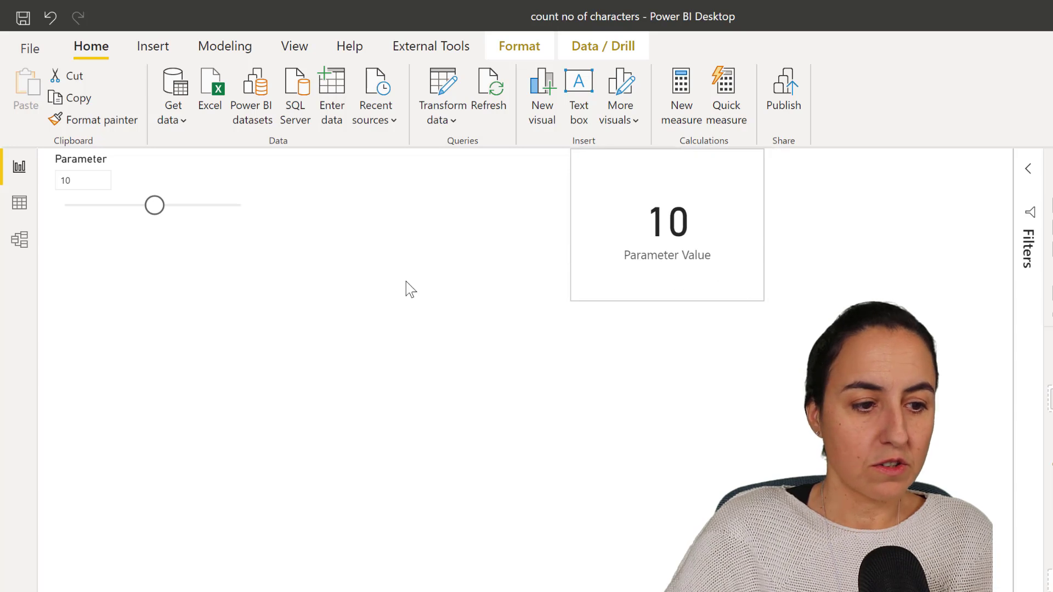
mouse_move(155, 207)
mouse_down()
mouse_move(189, 216)
mouse_move(120, 207)
mouse_move(153, 221)
mouse_up()
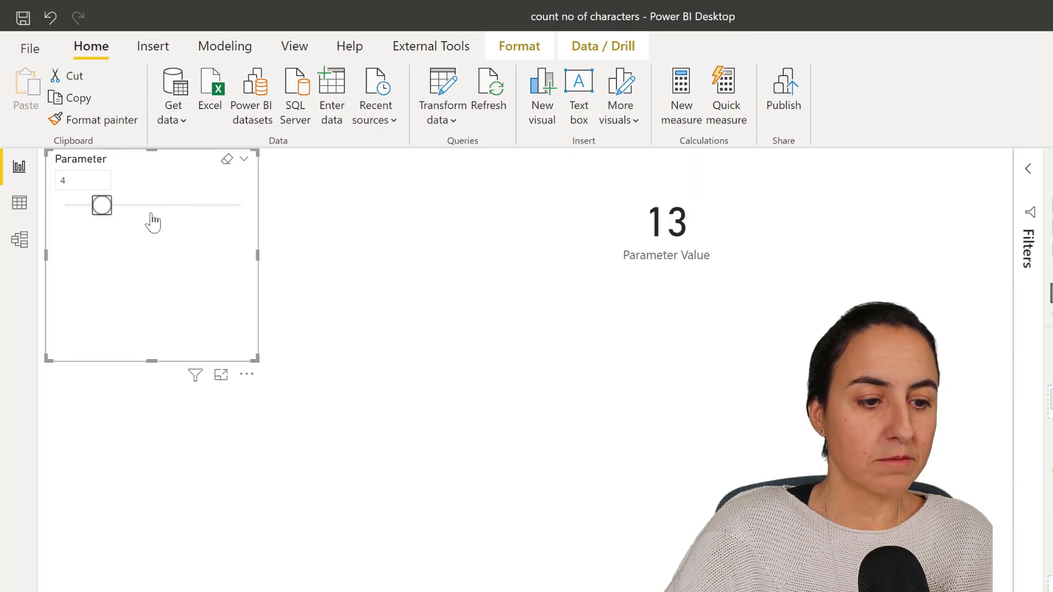
drag(252, 354, 327, 271)
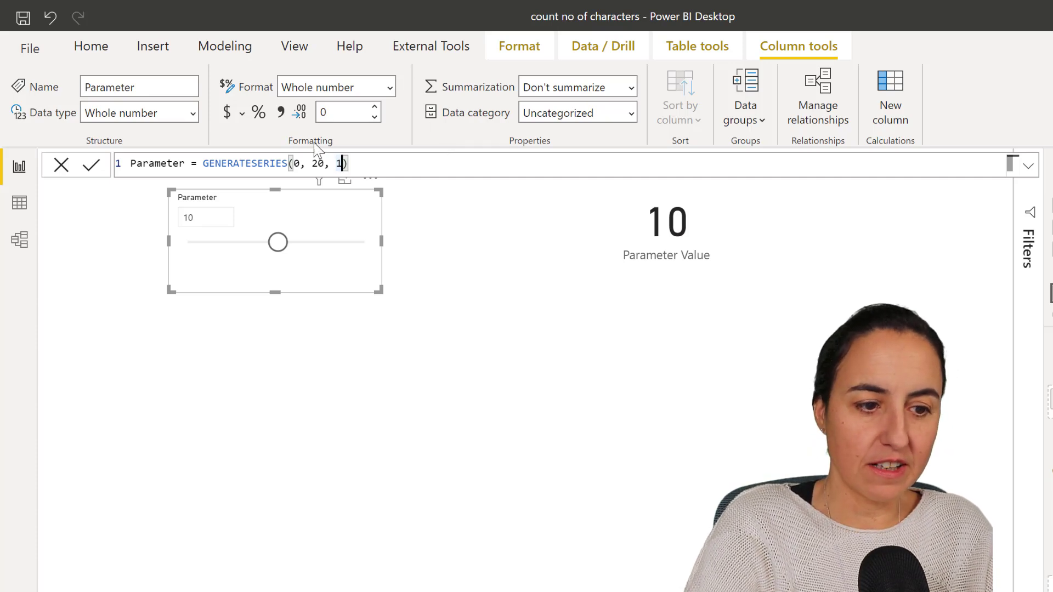
Step: Change the Parameter formula to GENERATESERIES(0, 200000, 1)
click(322, 164)
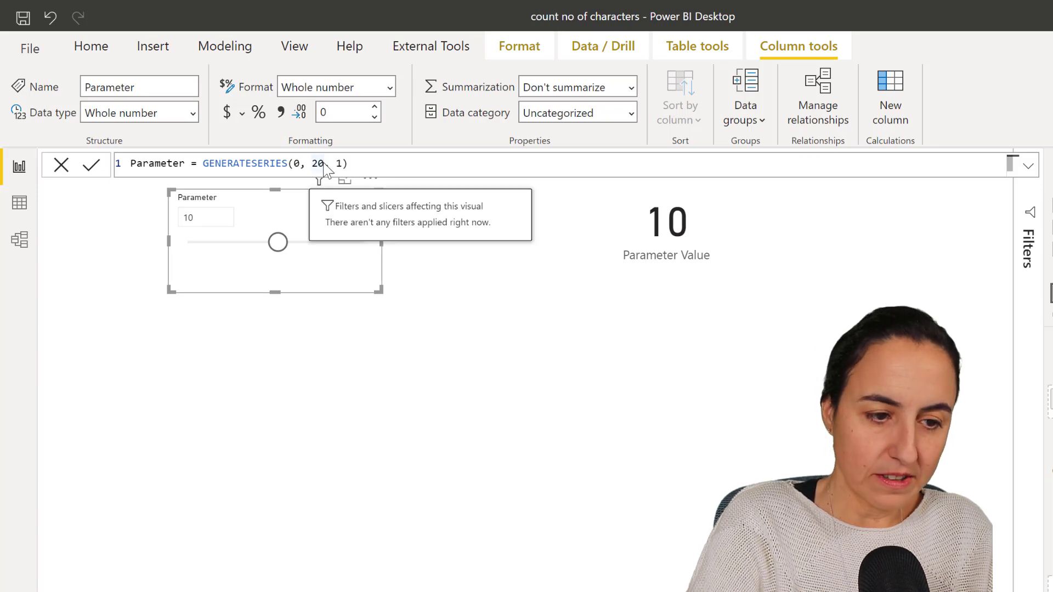
text(0000)
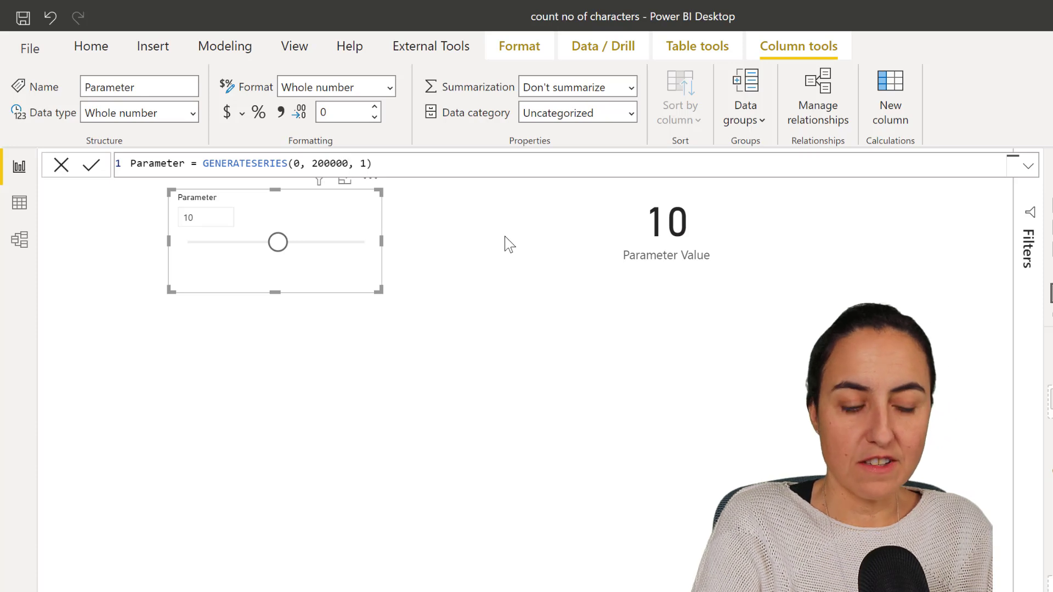
key(Return)
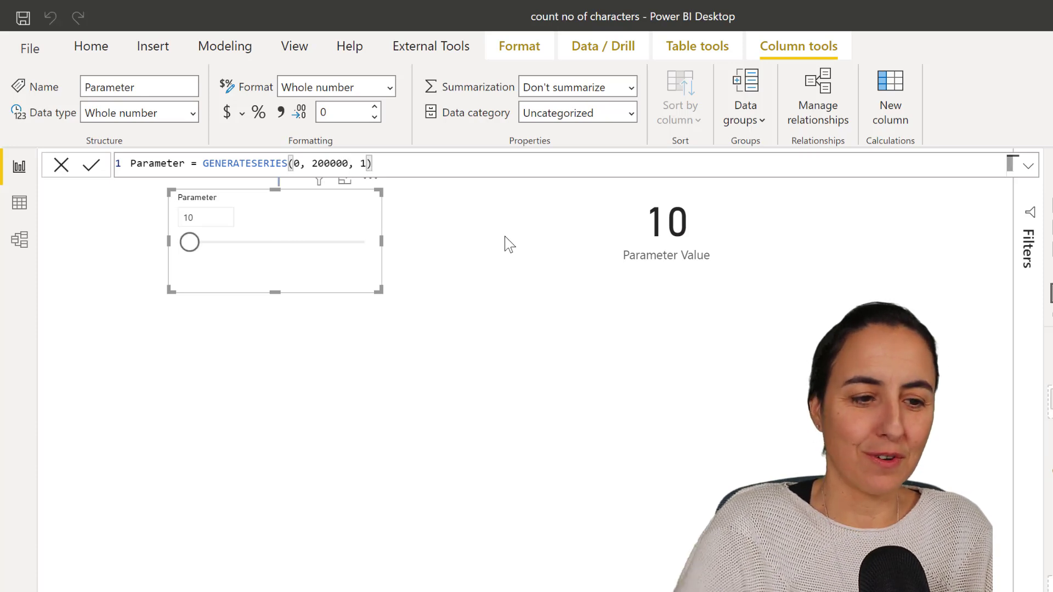
Step: Slide the Parameter slicer higher, then type 15000 into its value box
mouse_move(190, 245)
mouse_down()
mouse_move(270, 258)
mouse_move(206, 242)
mouse_up()
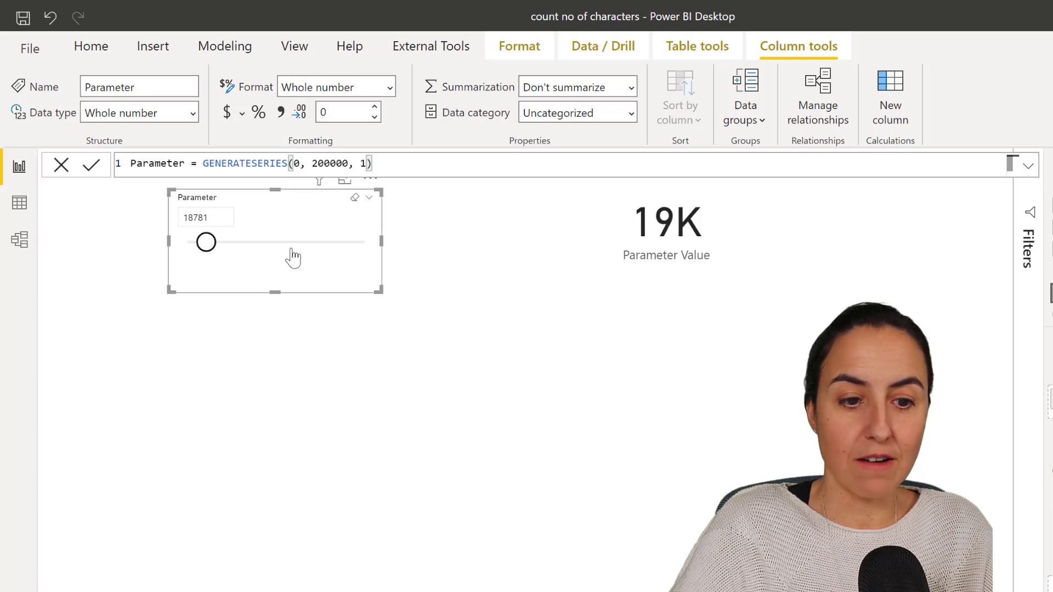
click(338, 242)
click(223, 219)
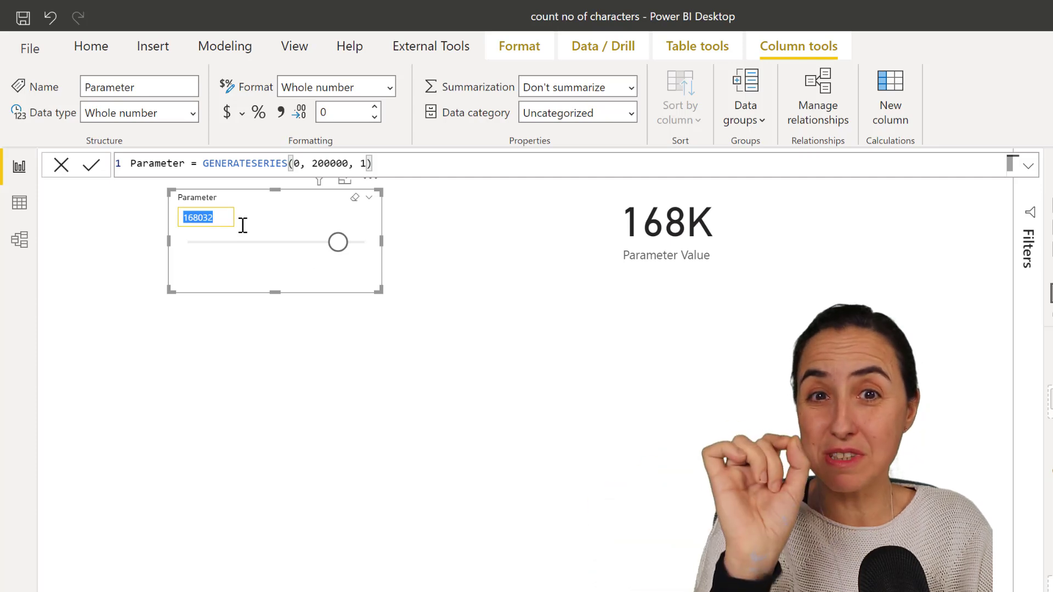
text(15)
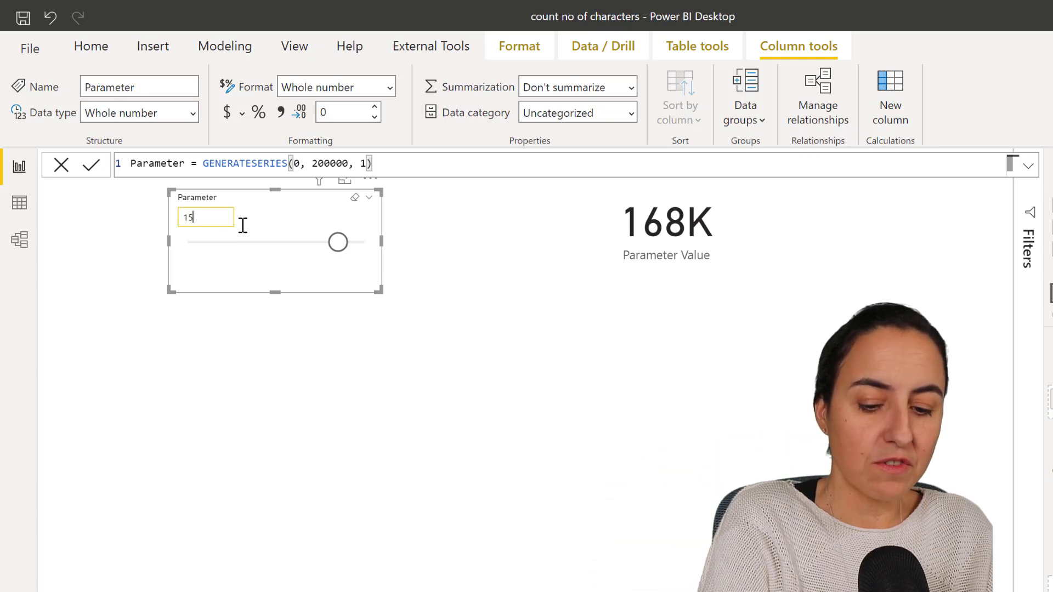
text(000)
key(Return)
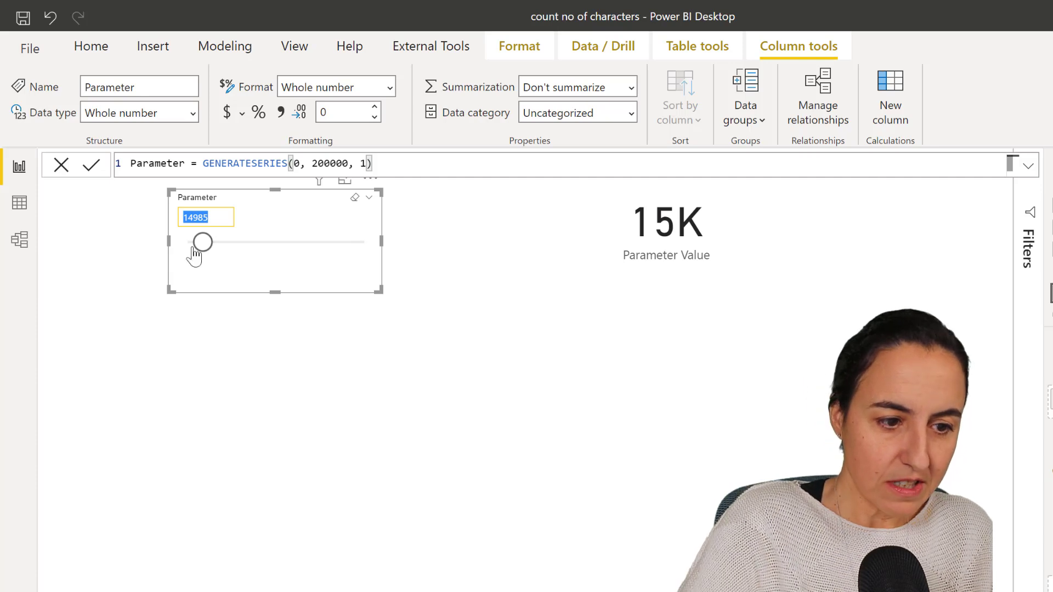
click(703, 244)
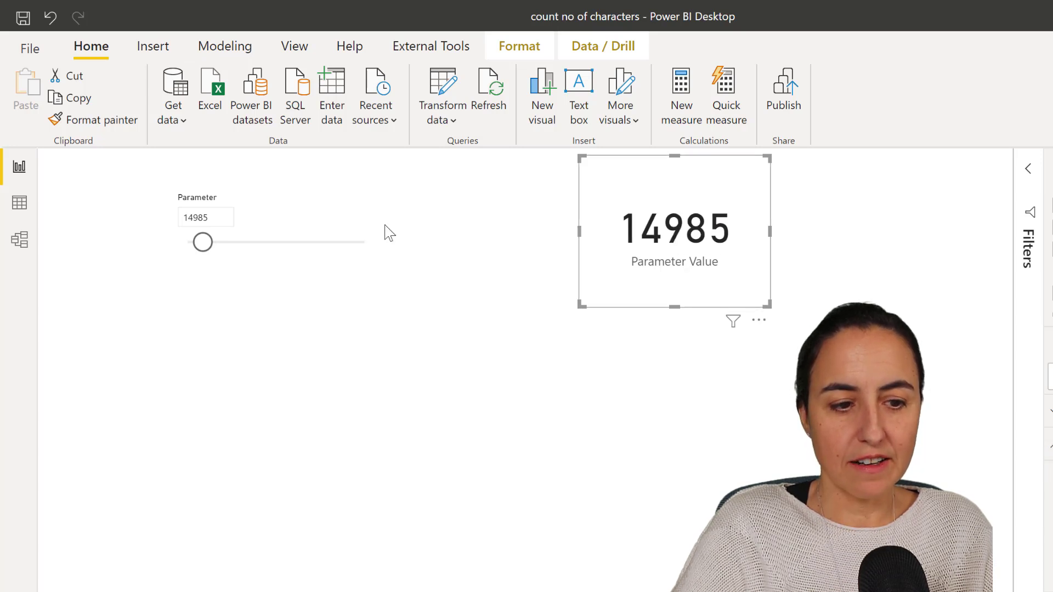
Step: Replace the slicer value with 1500, then 15000, and watch the Parameter Value card
click(209, 215)
double_click(228, 223)
text(150)
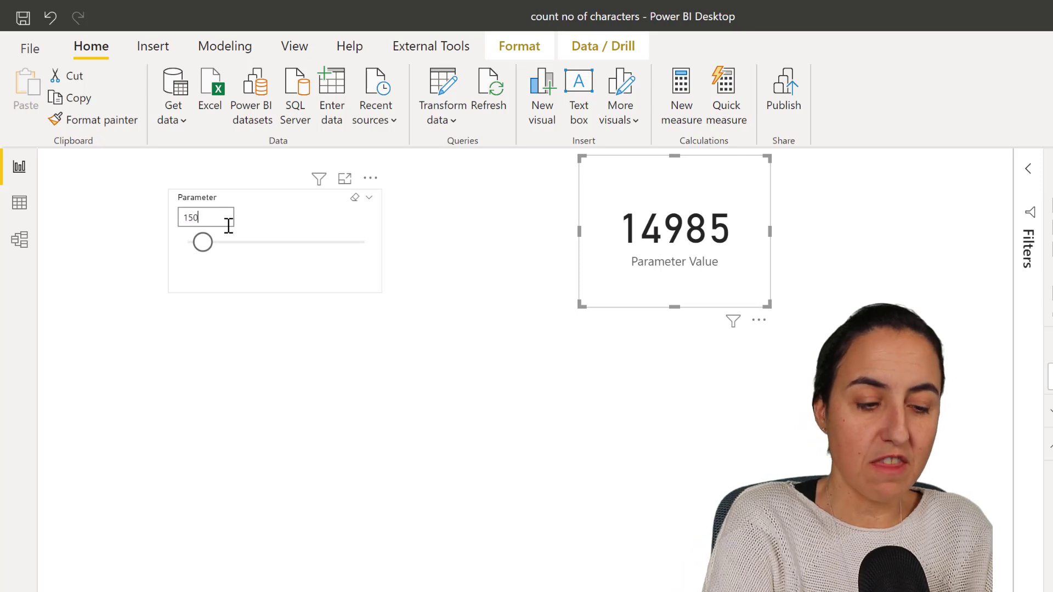
text(0)
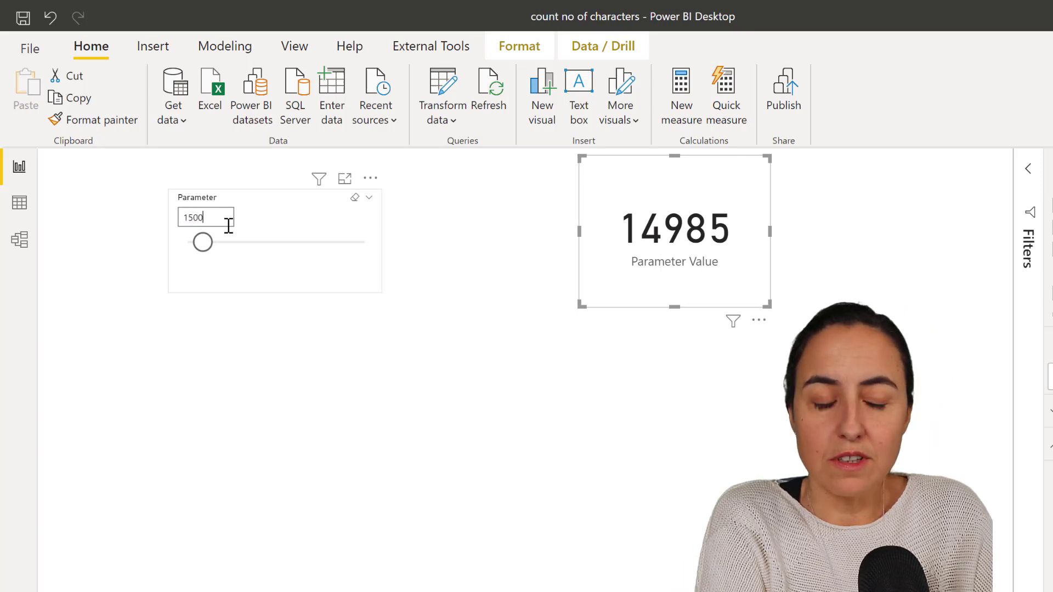
key(Return)
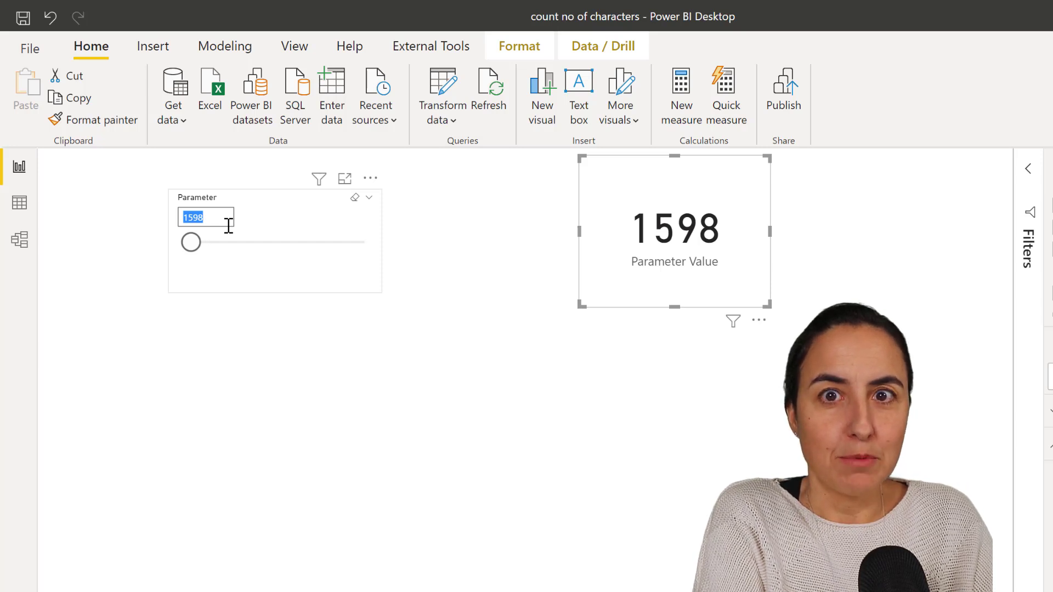
text(1)
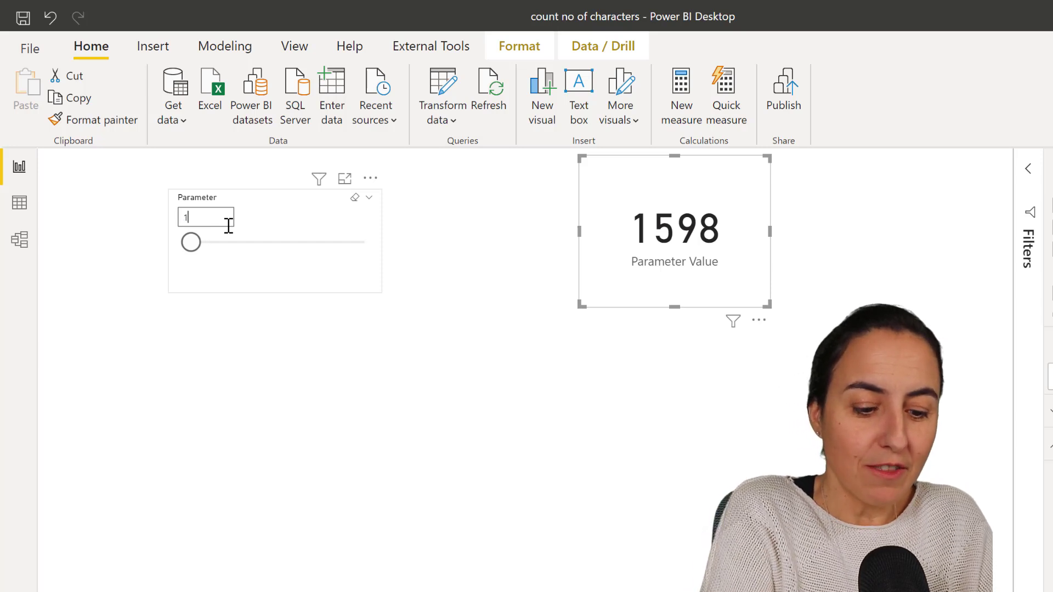
text(5000)
key(Return)
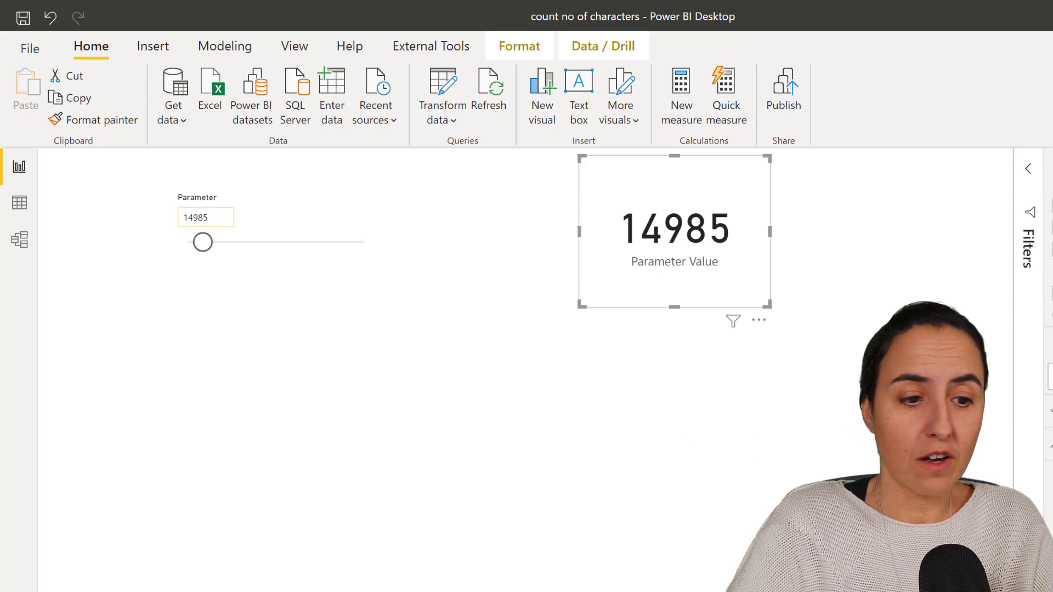
Step: Change the Parameter increment to 10000 and slide the slicer to 60000
click(468, 151)
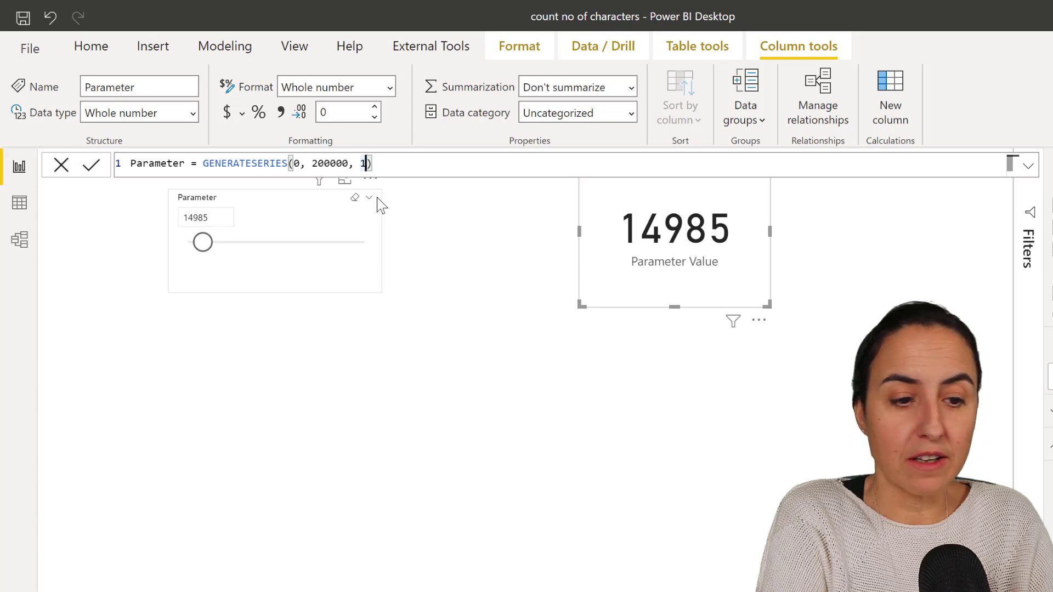
text(0000)
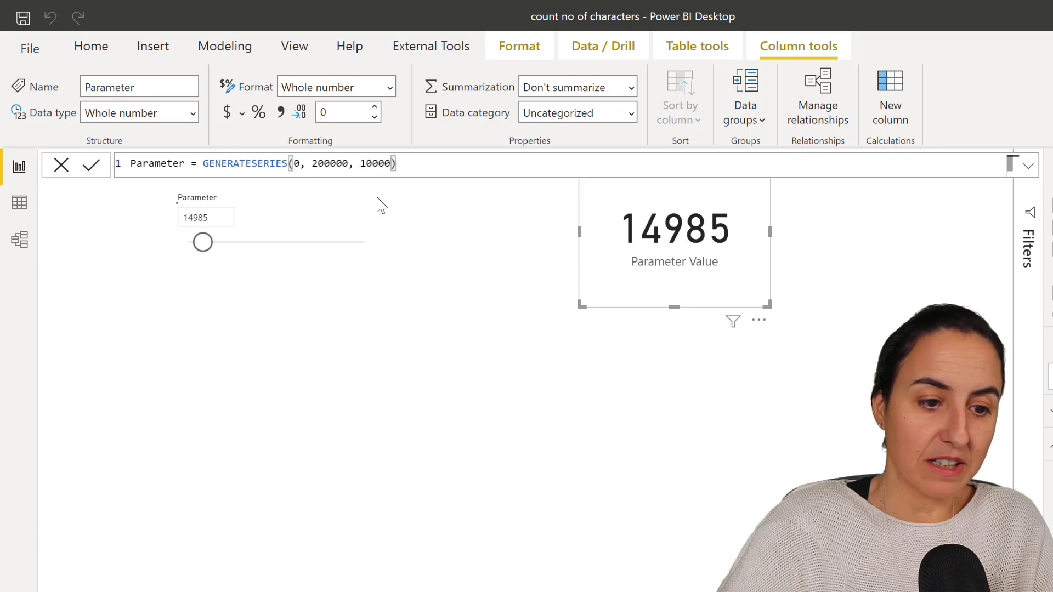
key(Return)
drag(203, 242, 242, 244)
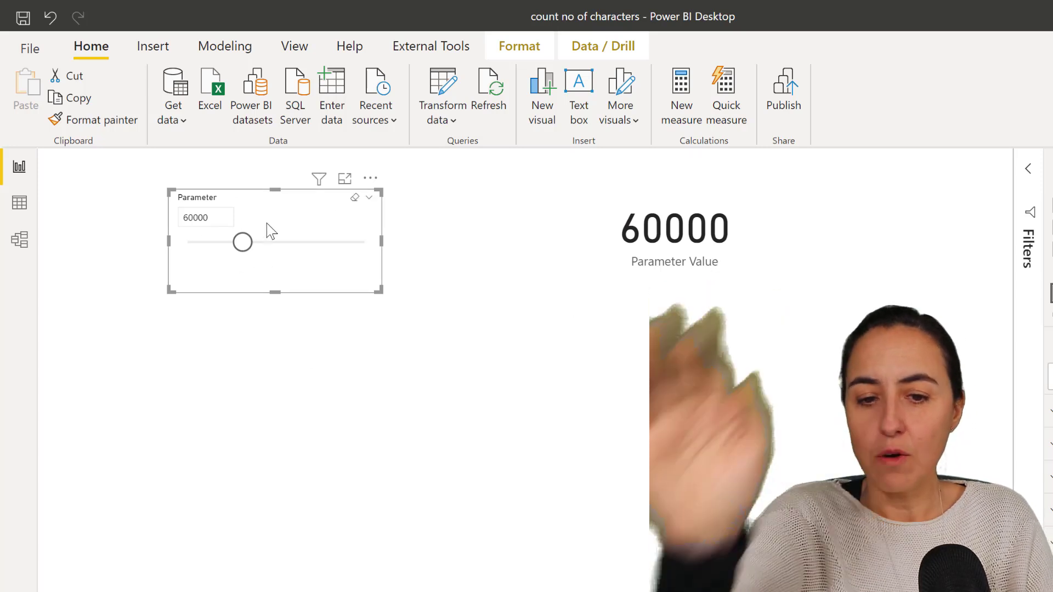
click(19, 202)
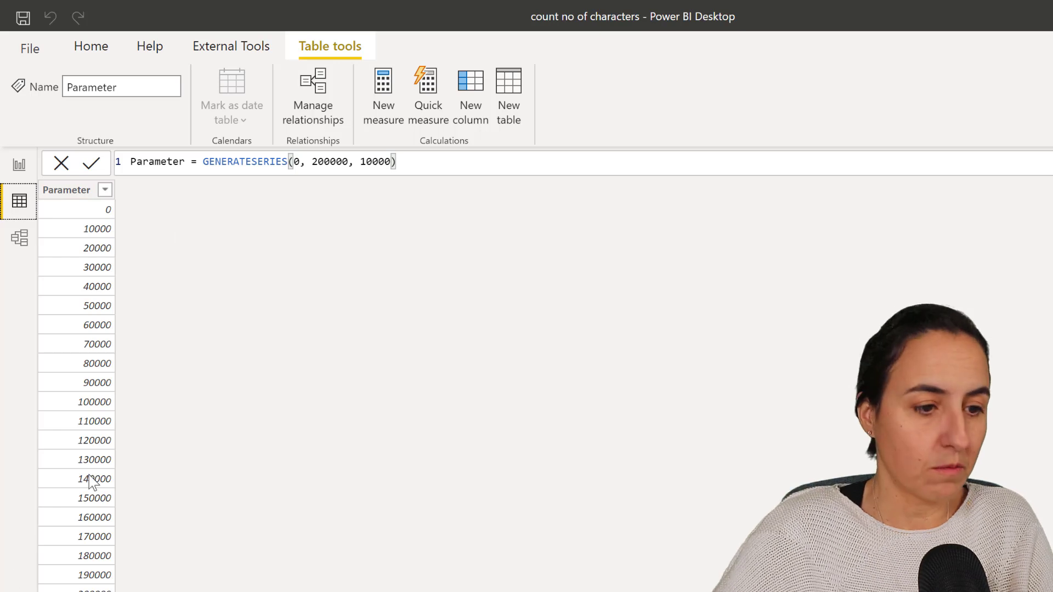
click(18, 164)
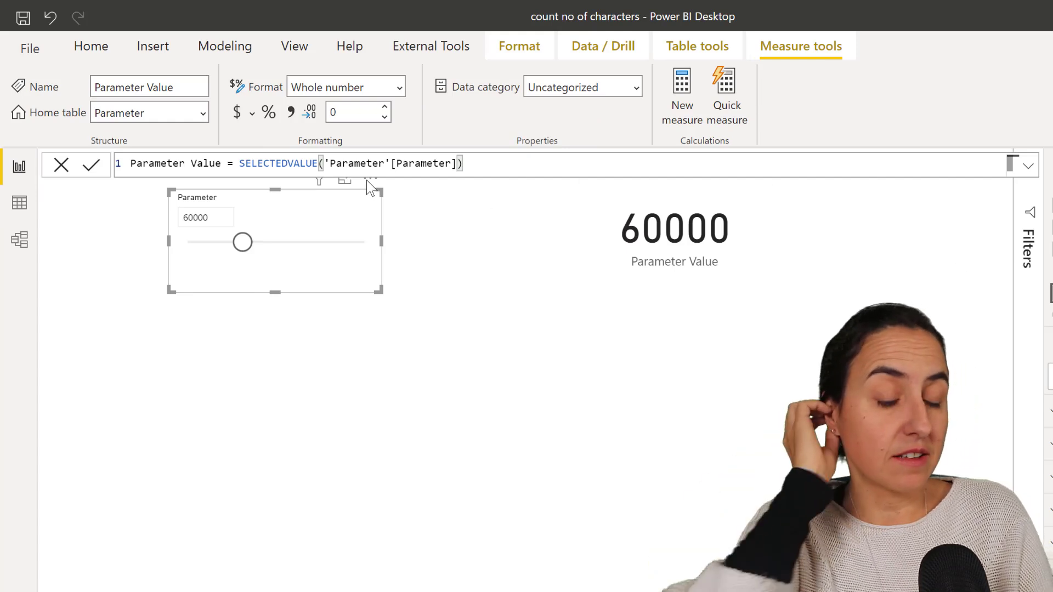
click(447, 530)
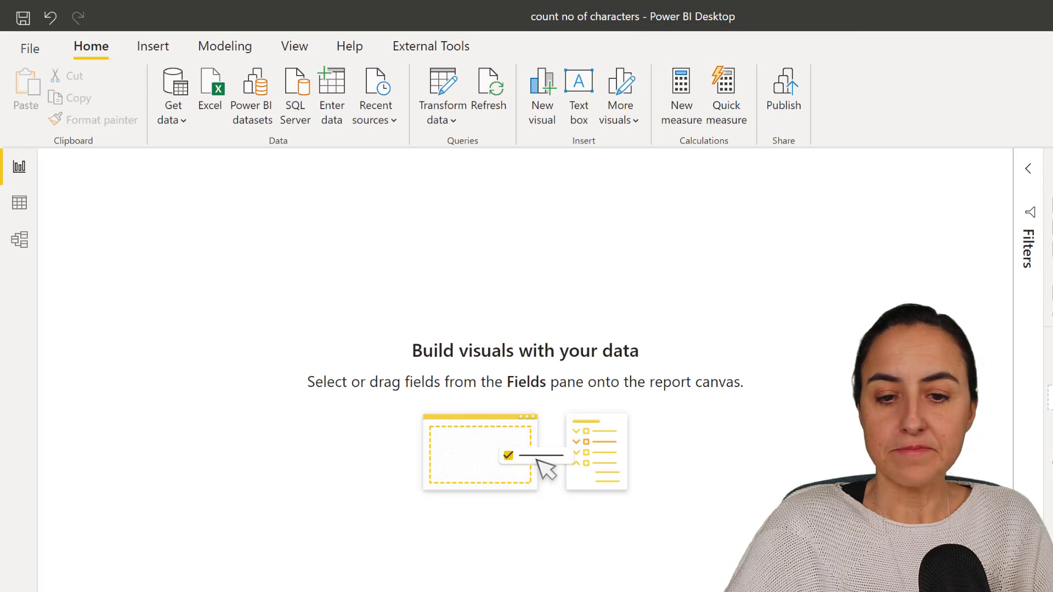
Step: Place a Parameter Value card on the empty page, where it shows (Blank)
drag(776, 313, 346, 316)
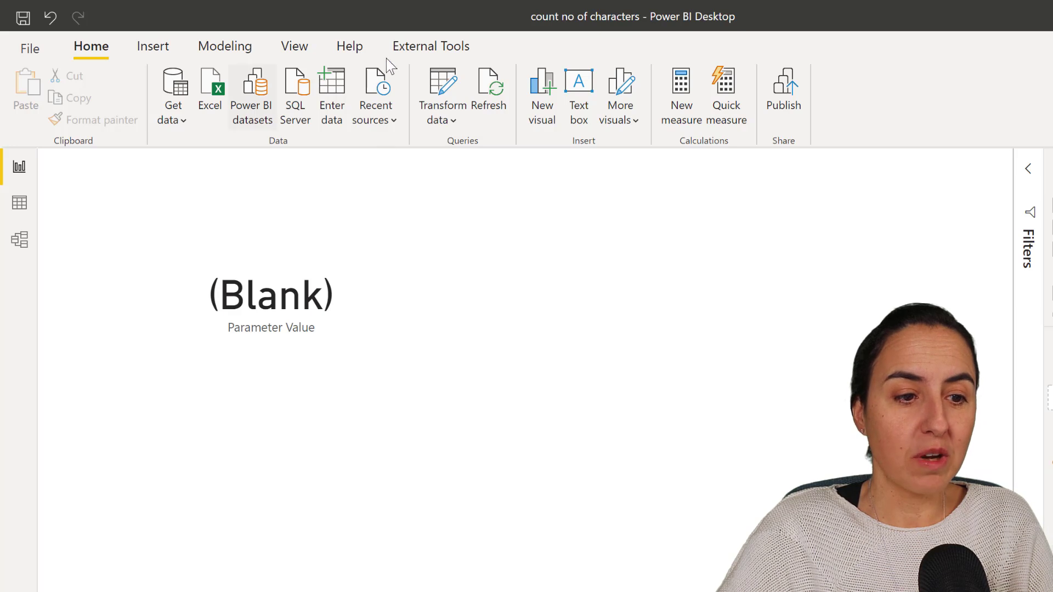
click(299, 48)
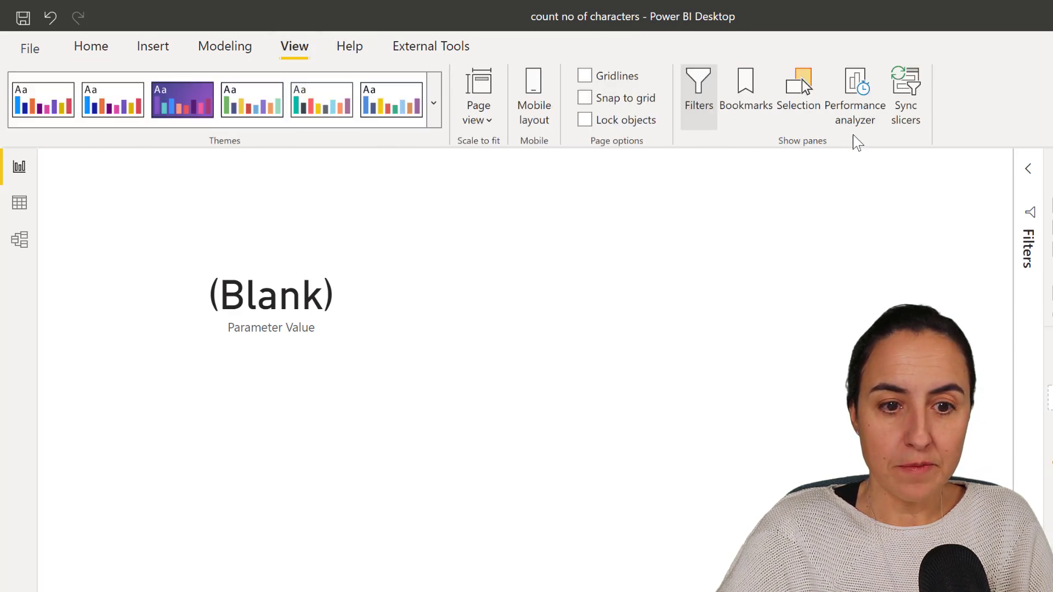
Step: Sync the Parameter slicer with Pages 1 and 2 and check it on Page 2
click(905, 108)
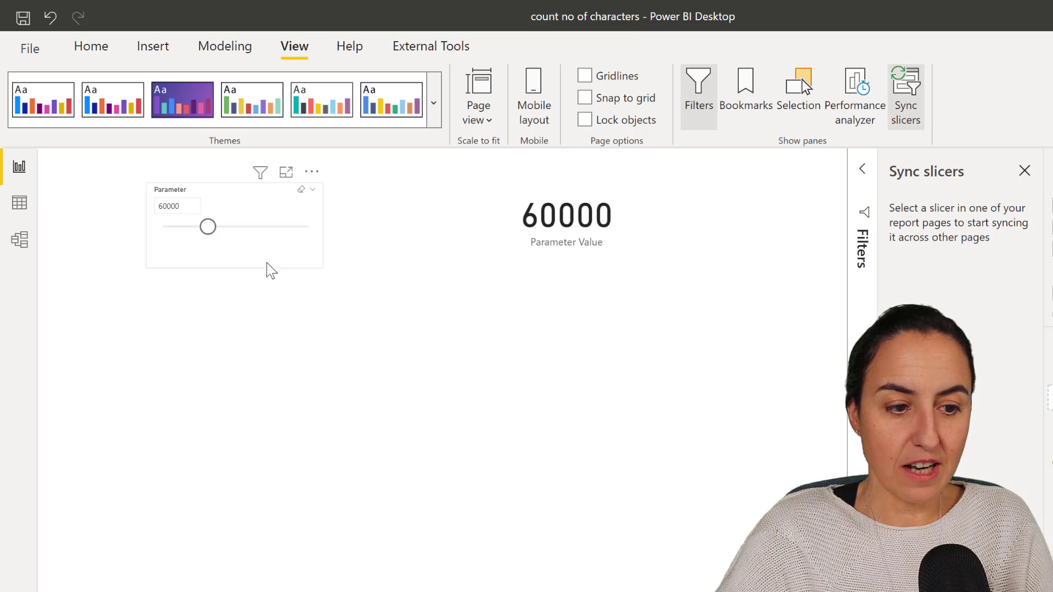
click(265, 262)
click(998, 280)
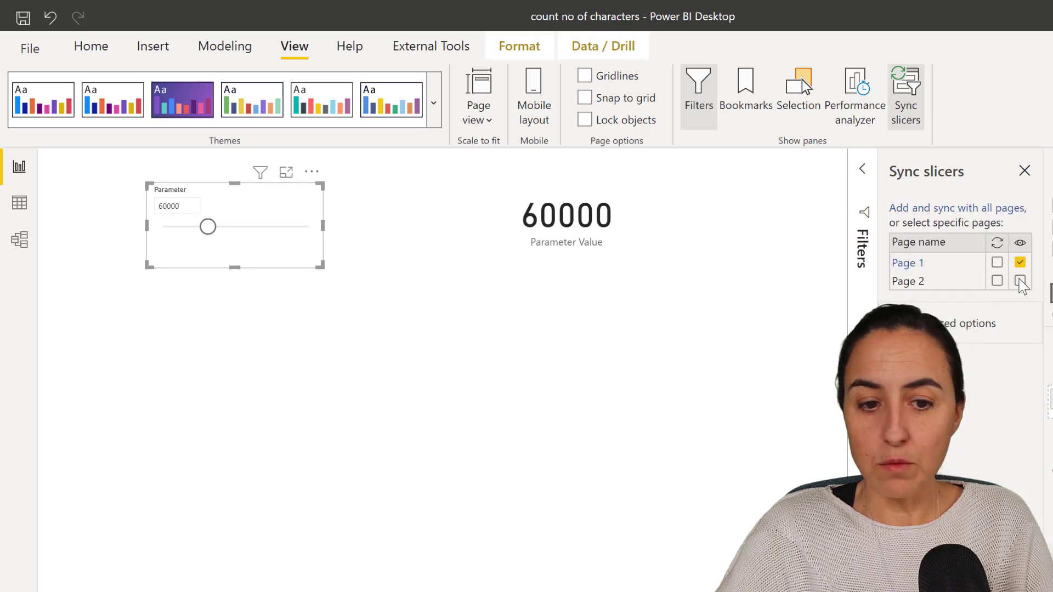
click(1021, 280)
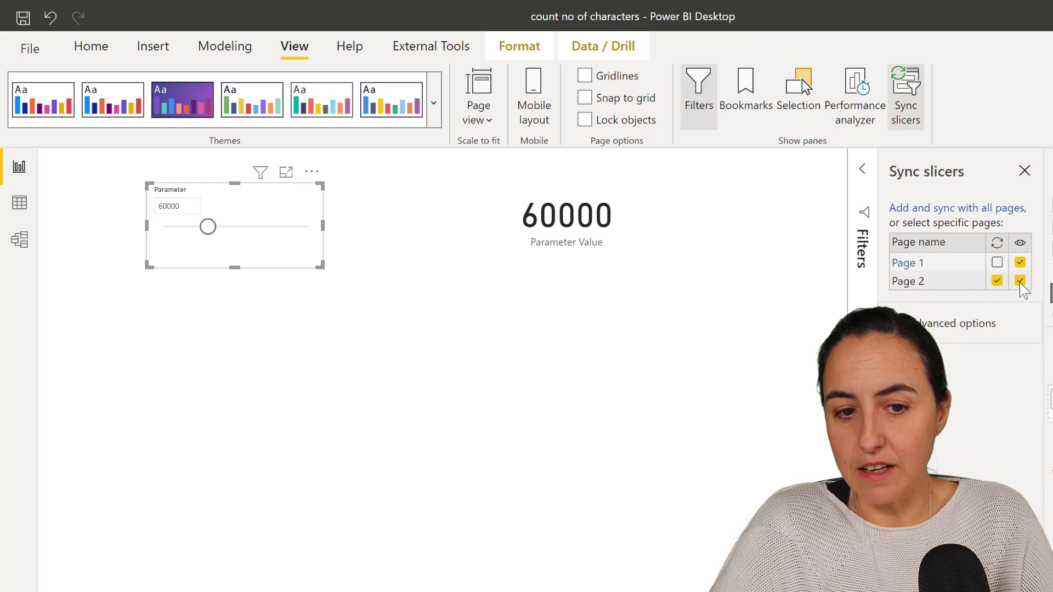
click(997, 262)
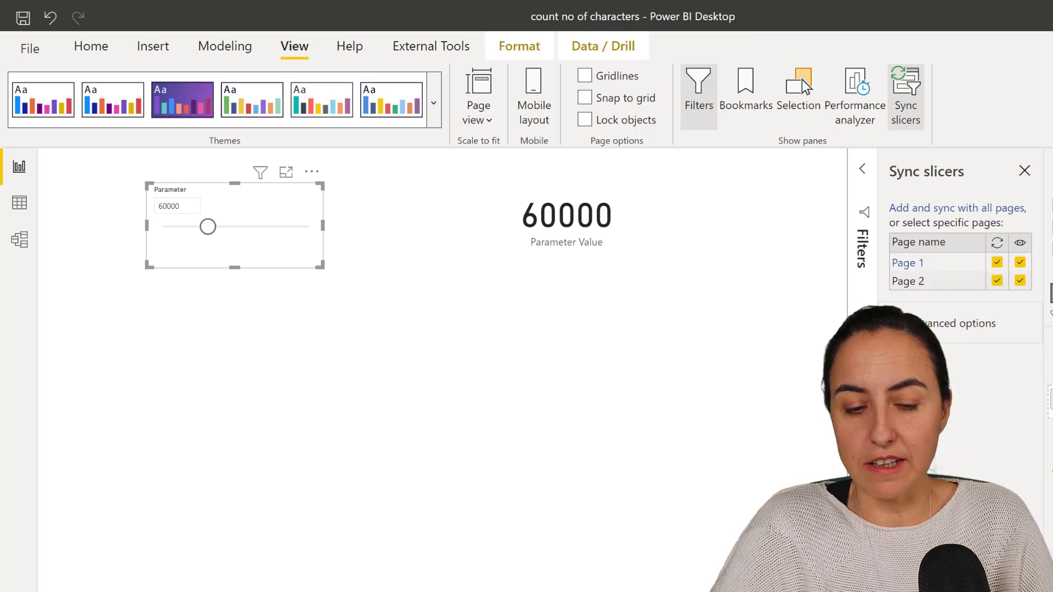
key(ctrl+Page_Down)
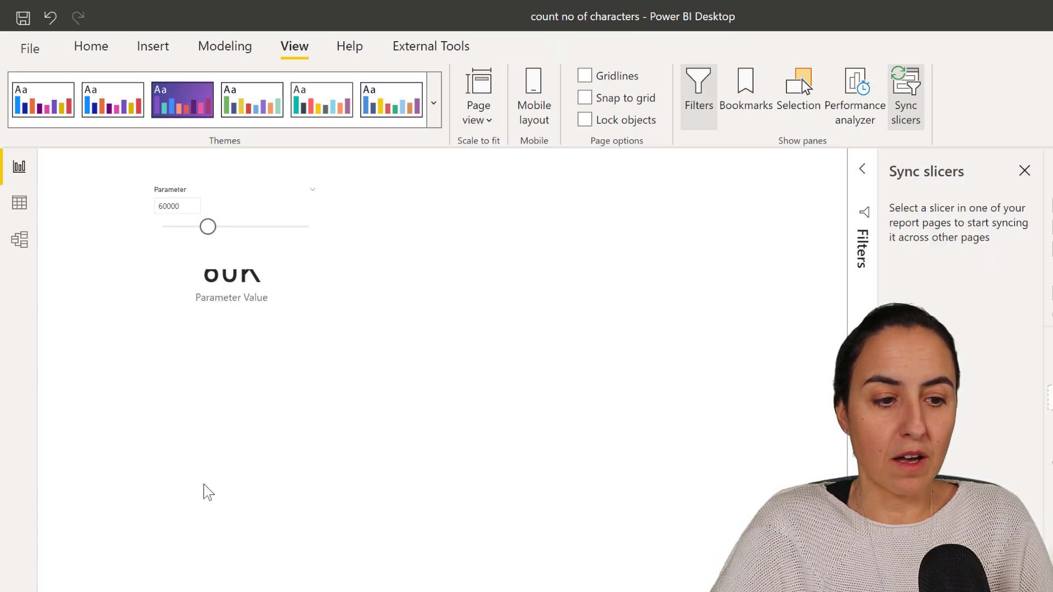
drag(279, 244, 640, 262)
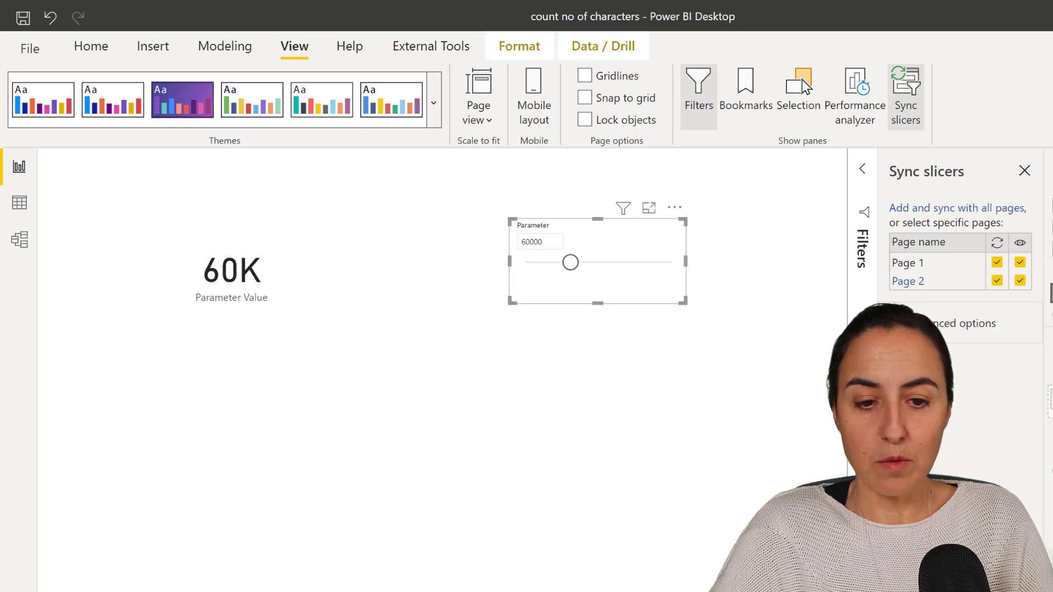
Step: Hide the slicer on Page 2 but keep it synced, so the card shows 60K
click(1020, 282)
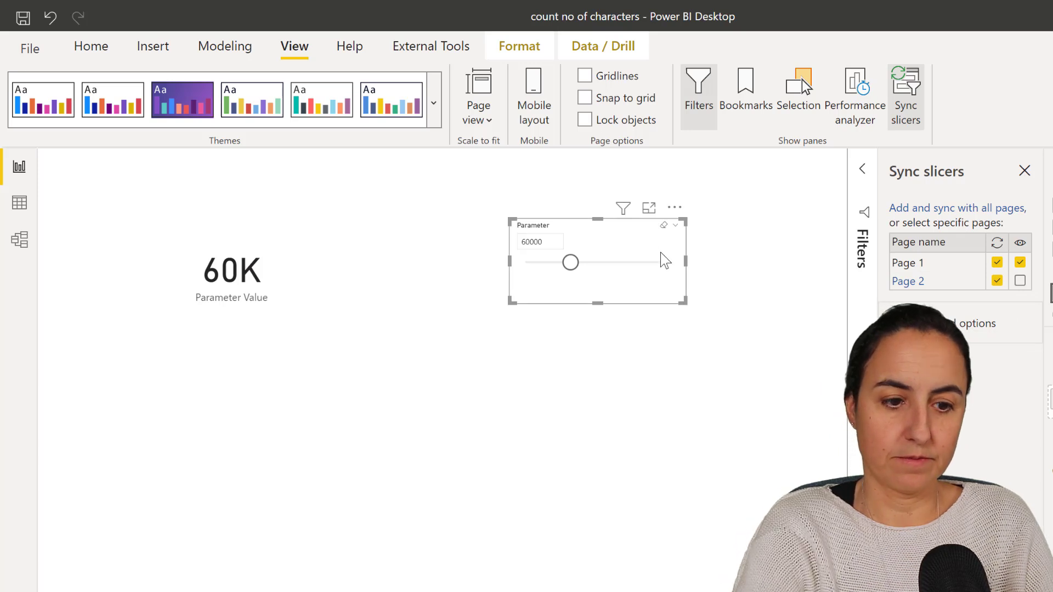
key(Delete)
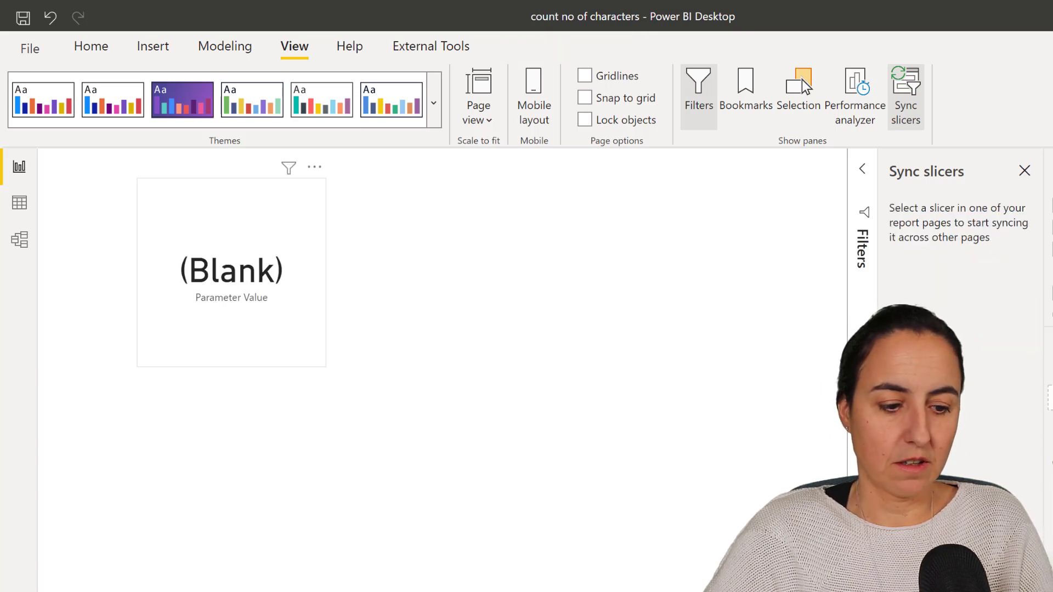
key(ctrl+z)
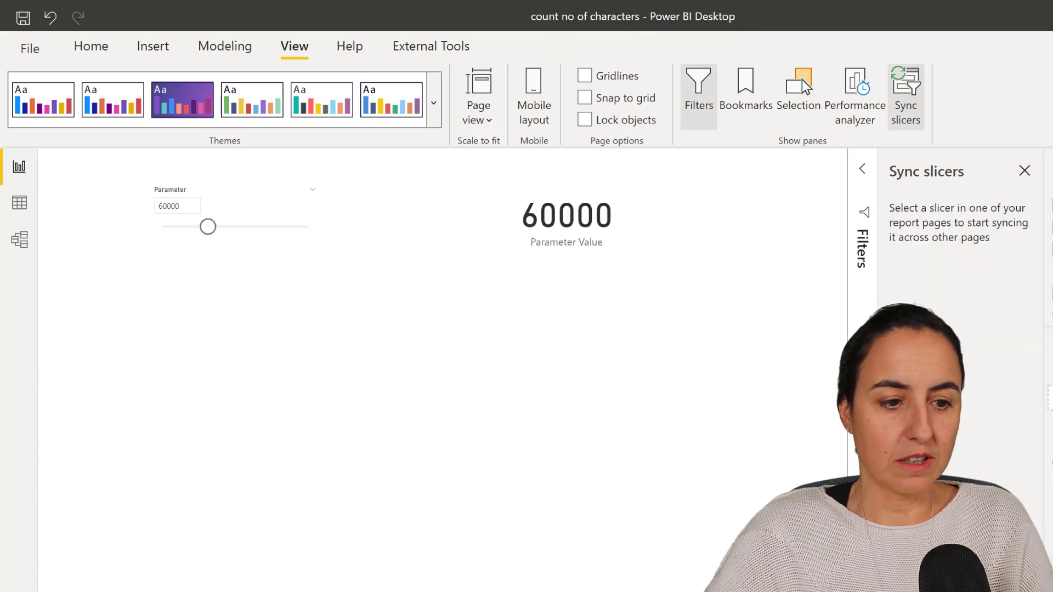
click(275, 219)
click(997, 281)
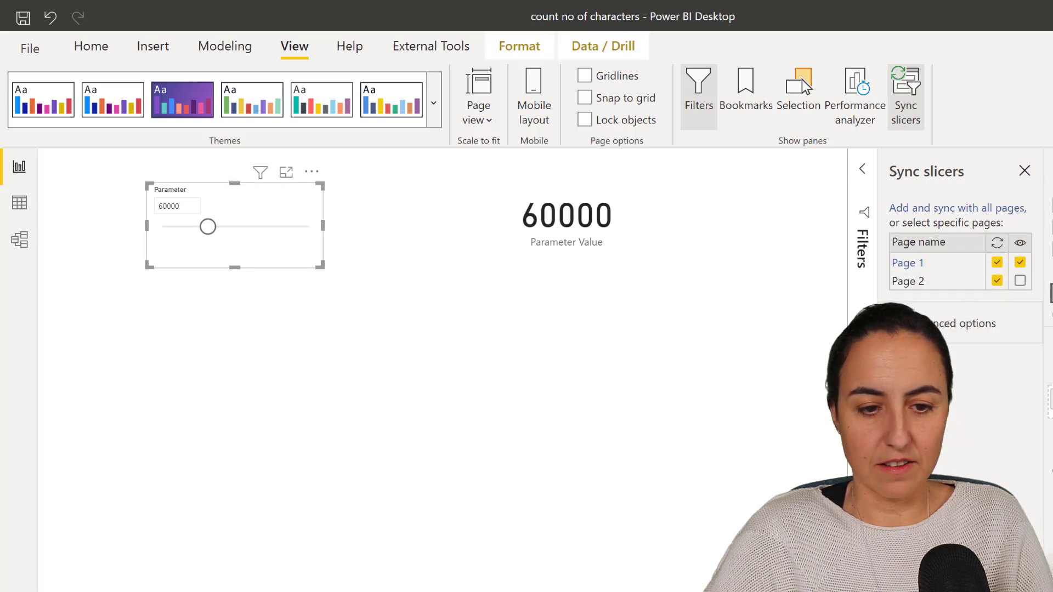
key(ctrl+Page_Down)
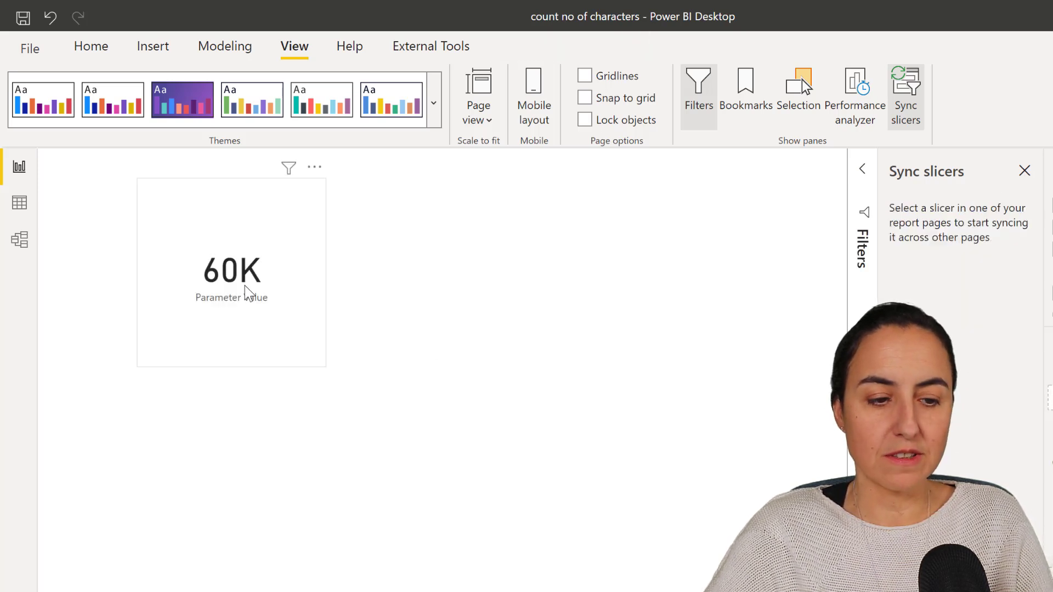
mouse_move(251, 293)
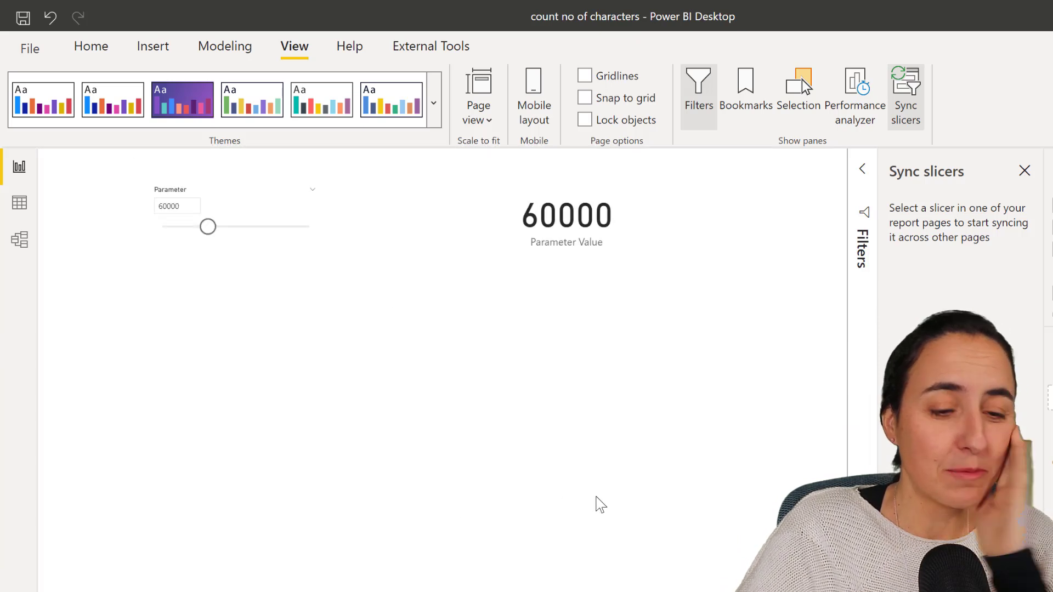
Step: Enter data into Column1: CURBAL in rows 1–3 and Curbal in row 4
click(99, 49)
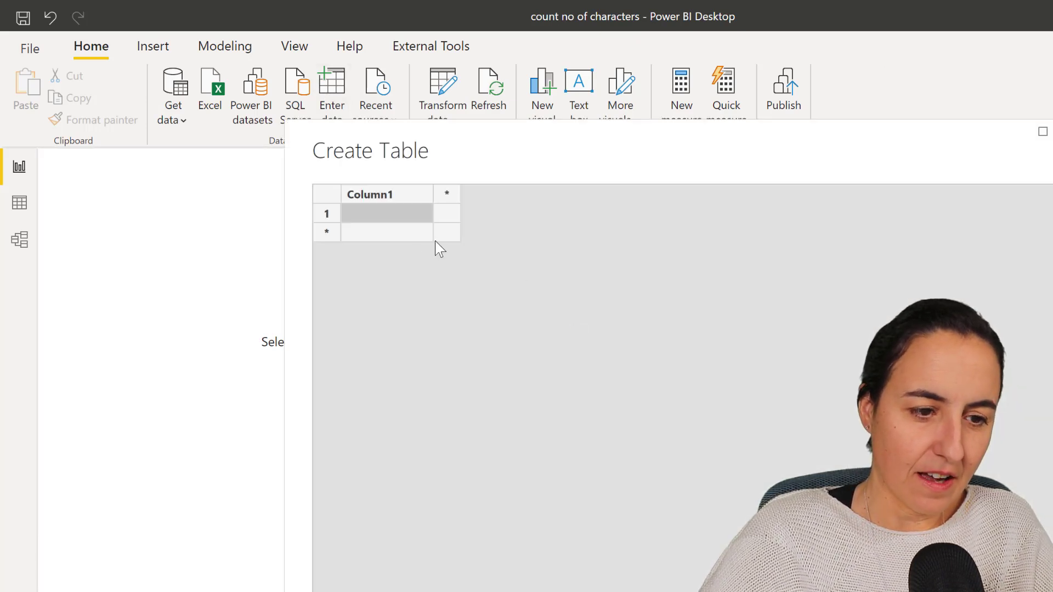
text(CURBAL)
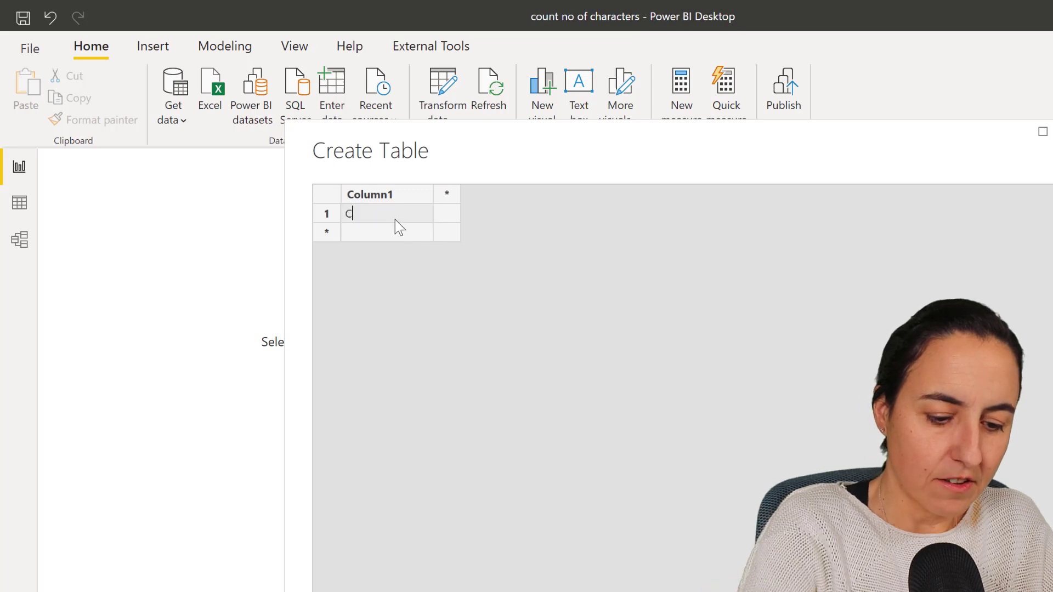
key(Return)
text(CURBL)
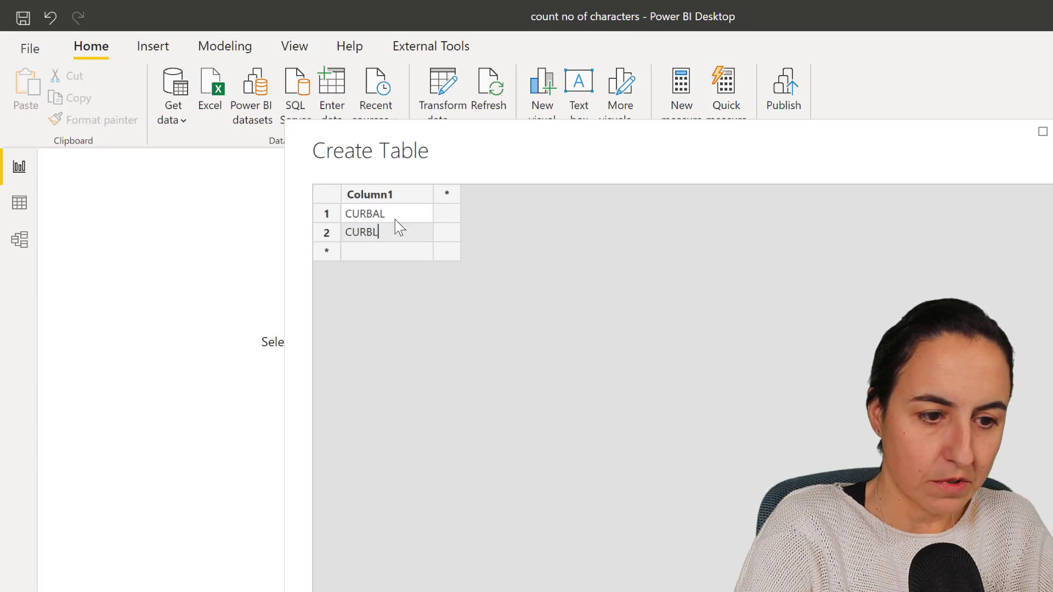
key(BackSpace)
text(AL)
key(Return)
text(CURBAL)
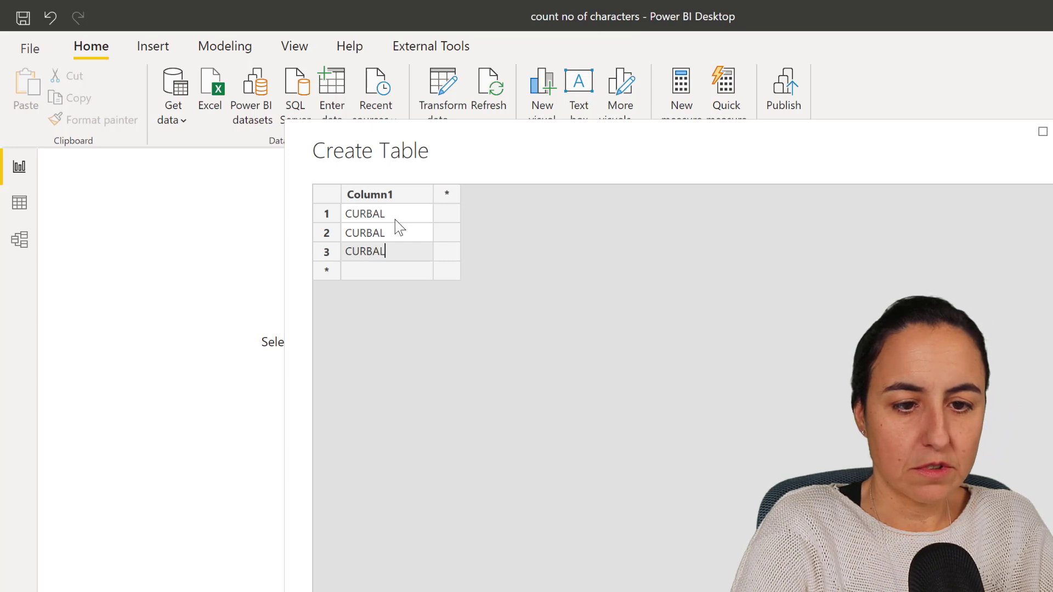
key(Return)
text(C)
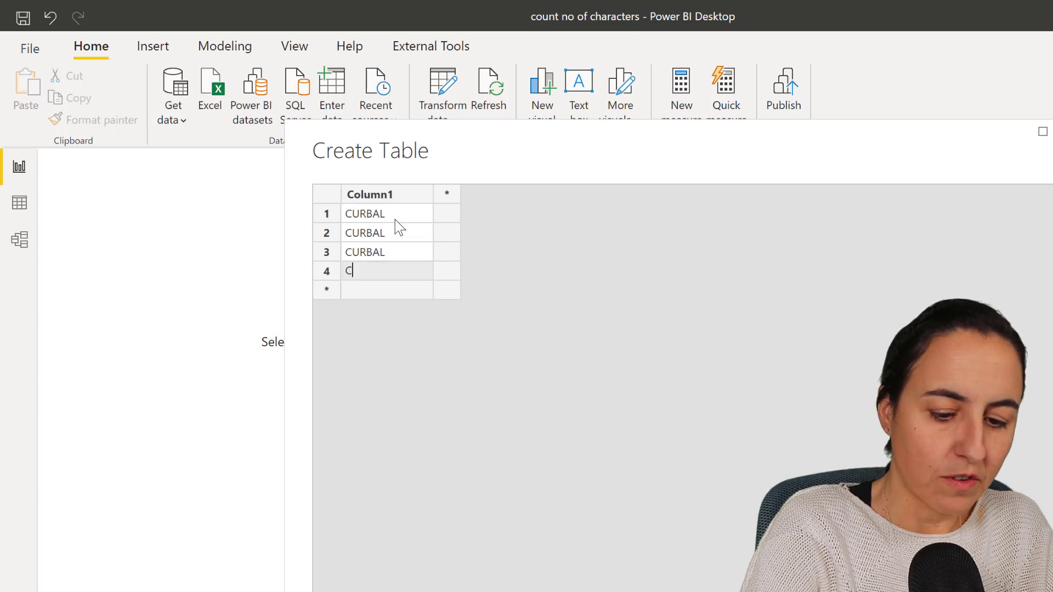
text(urbal)
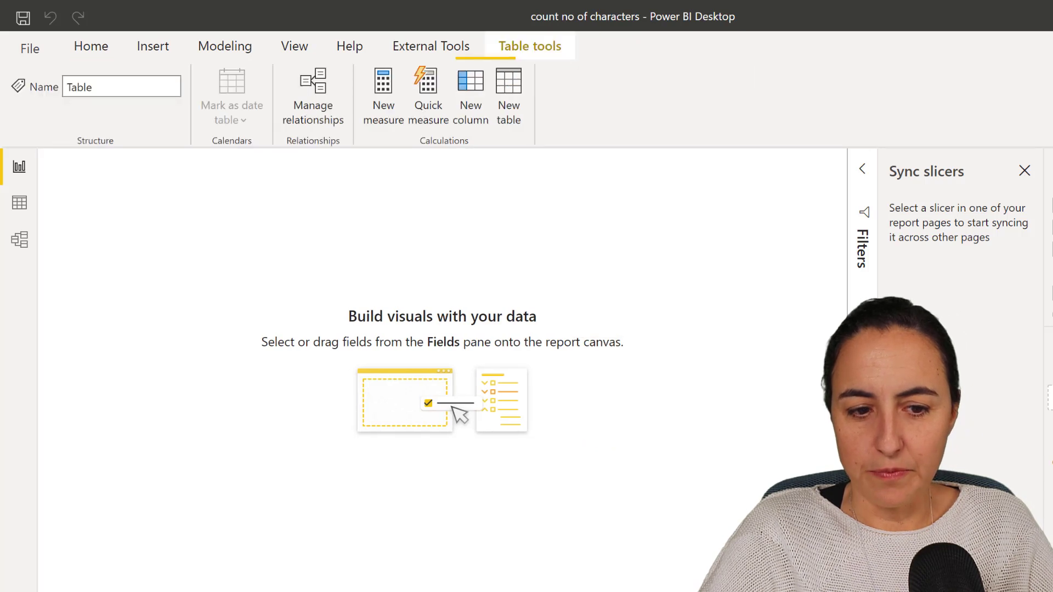
Step: Drag Column1 onto the canvas as a visual listing a single CURBAL value
drag(982, 307, 316, 222)
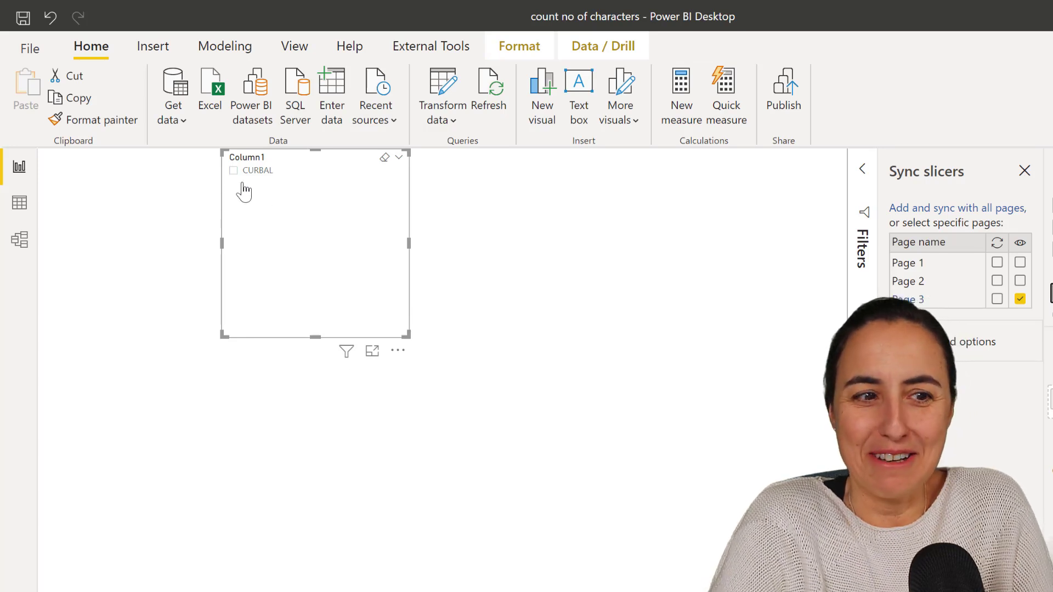
click(485, 281)
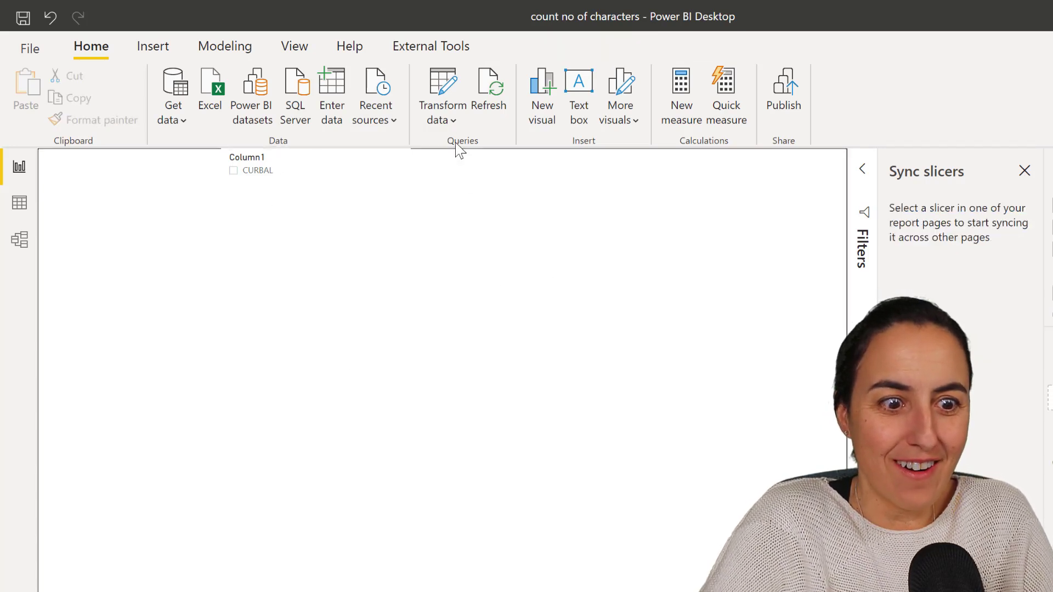
click(443, 91)
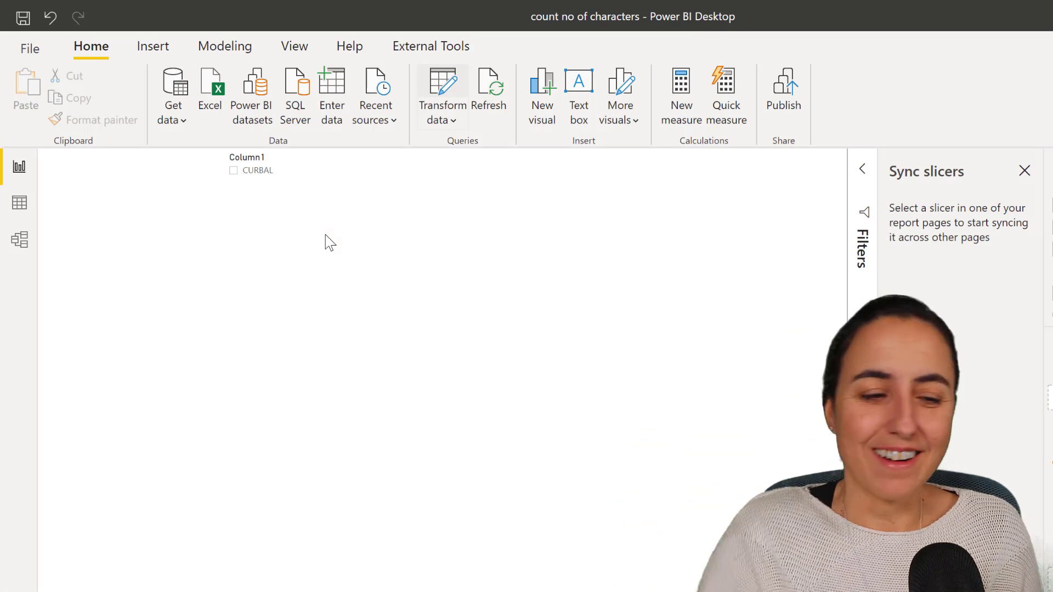
click(20, 204)
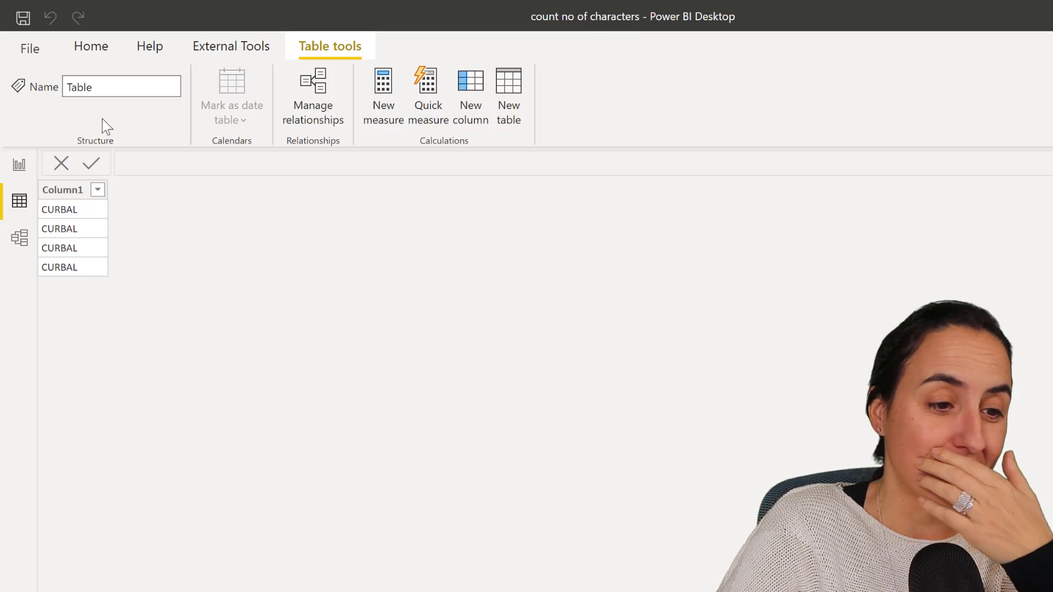
Step: Add Column2 to the entered table and type Curbal into rows 1–3
click(18, 165)
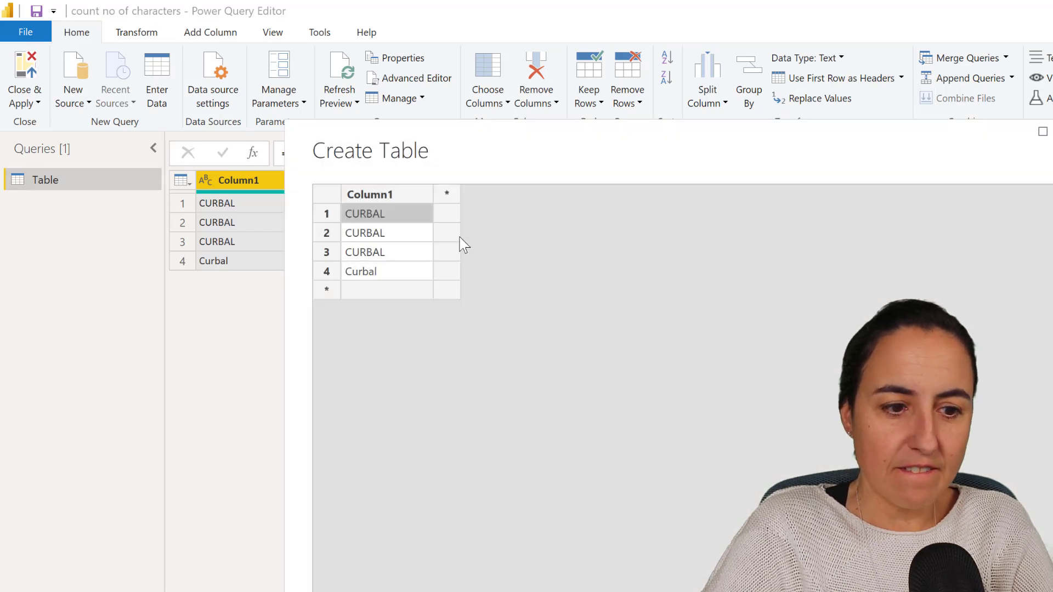
click(447, 216)
text(Curbal)
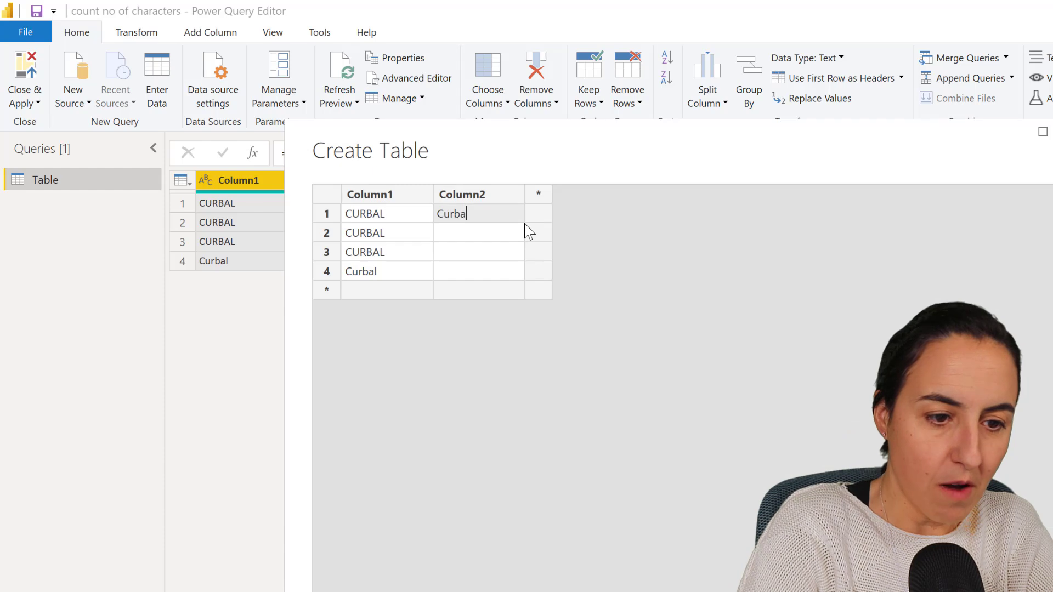
key(Return)
text(Curbal)
key(Return)
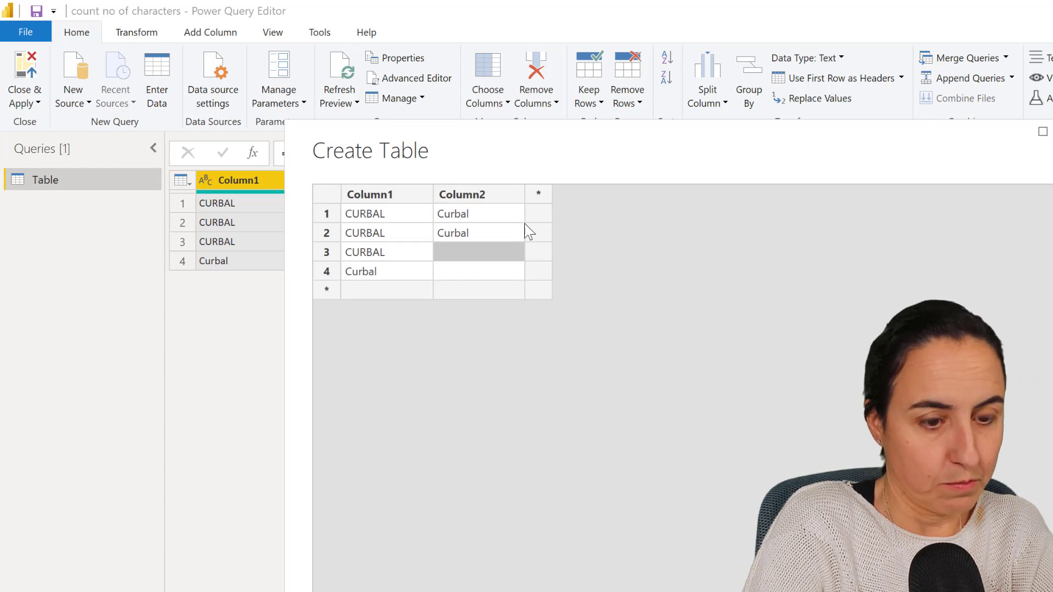
text(Curbla)
key(Return)
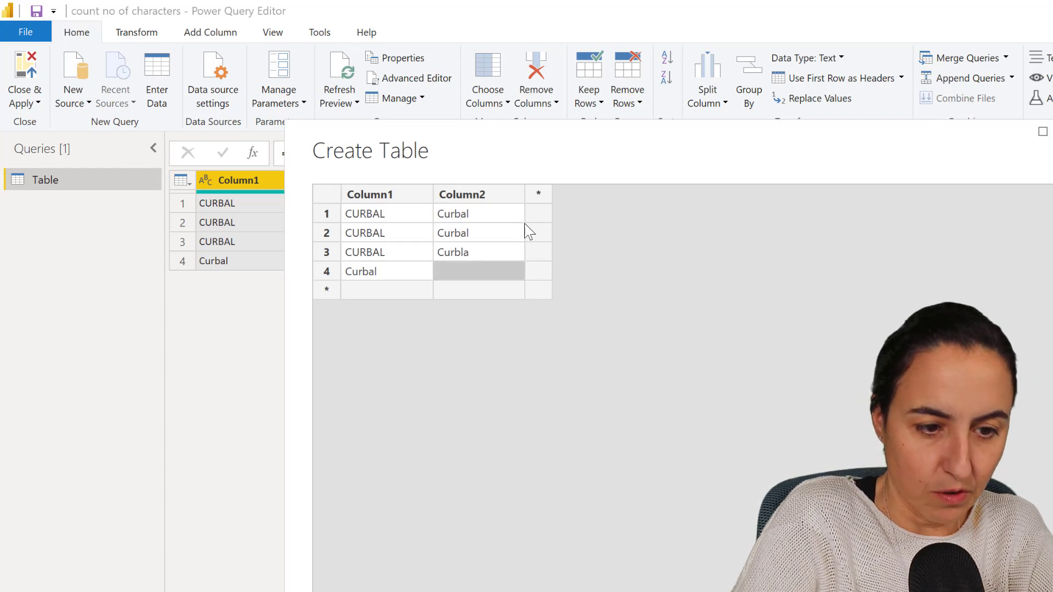
Step: Correct row 3 to Curbal, enter Curbal in row 4, and confirm the table
key(Up)
key(Up)
key(Down)
text(Cu)
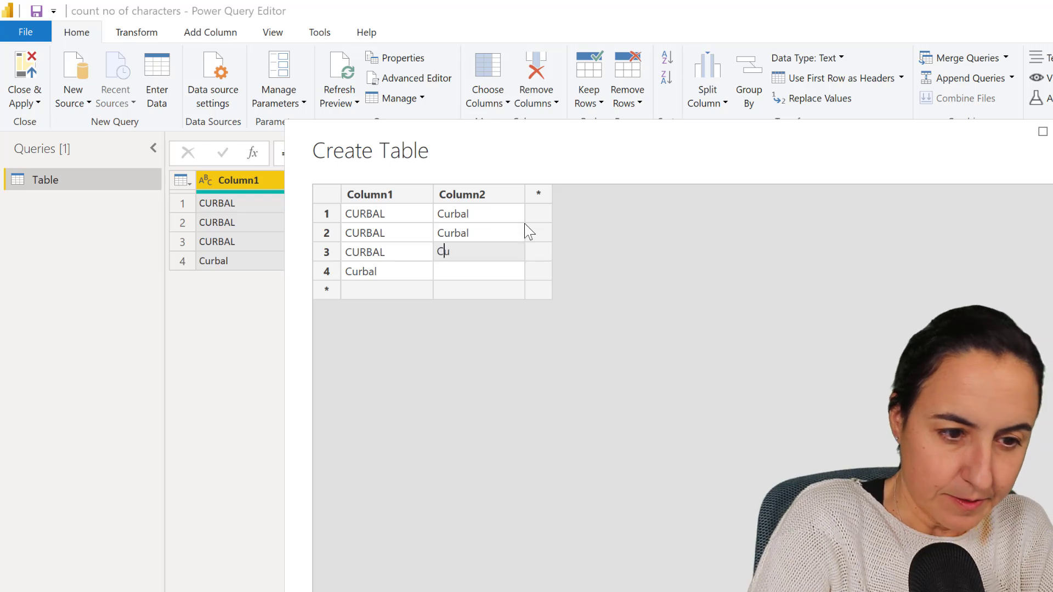
text(rbal)
key(Return)
text(Curb)
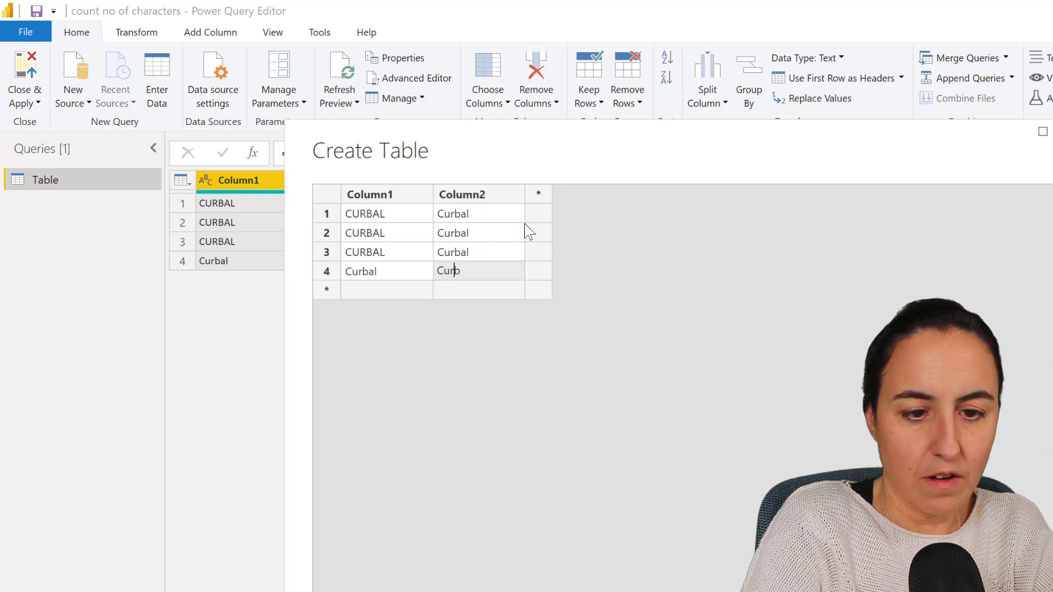
text(al)
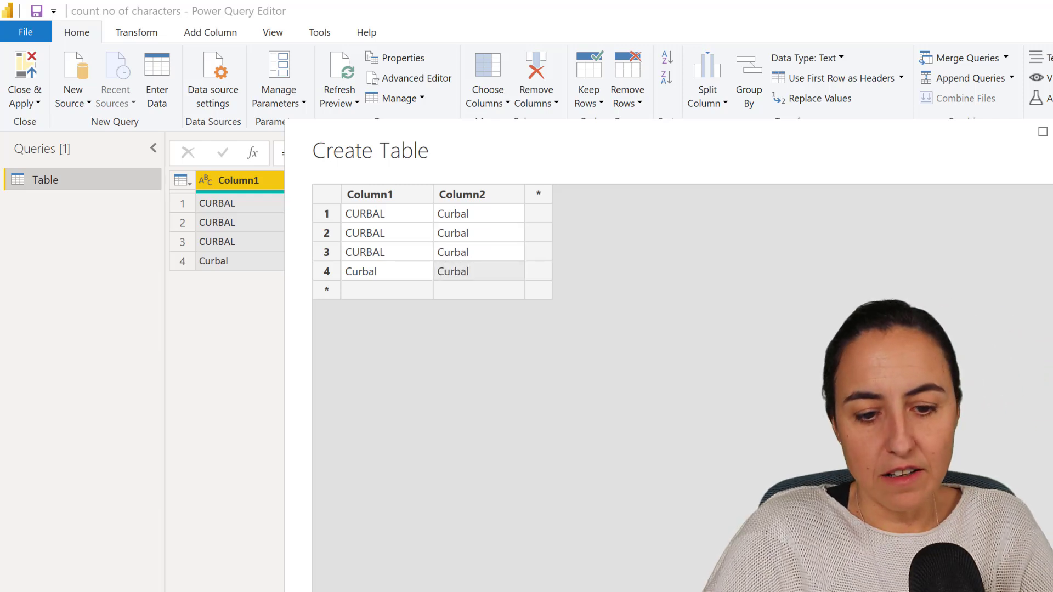
key(Return)
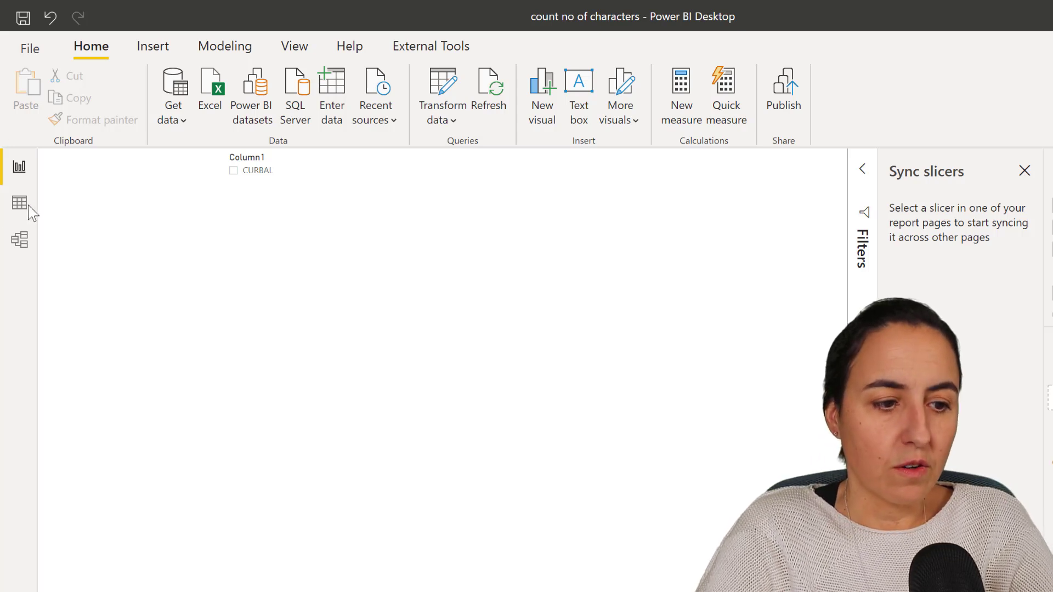
Step: Apply the pending changes, review Table in Data view, and reopen it in Power Query
click(674, 165)
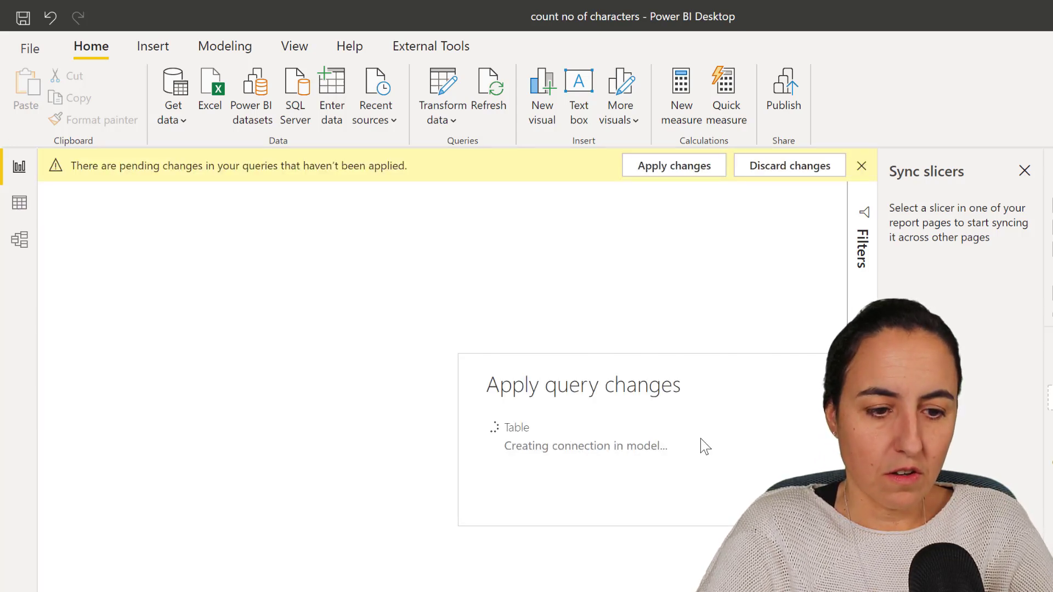
click(18, 204)
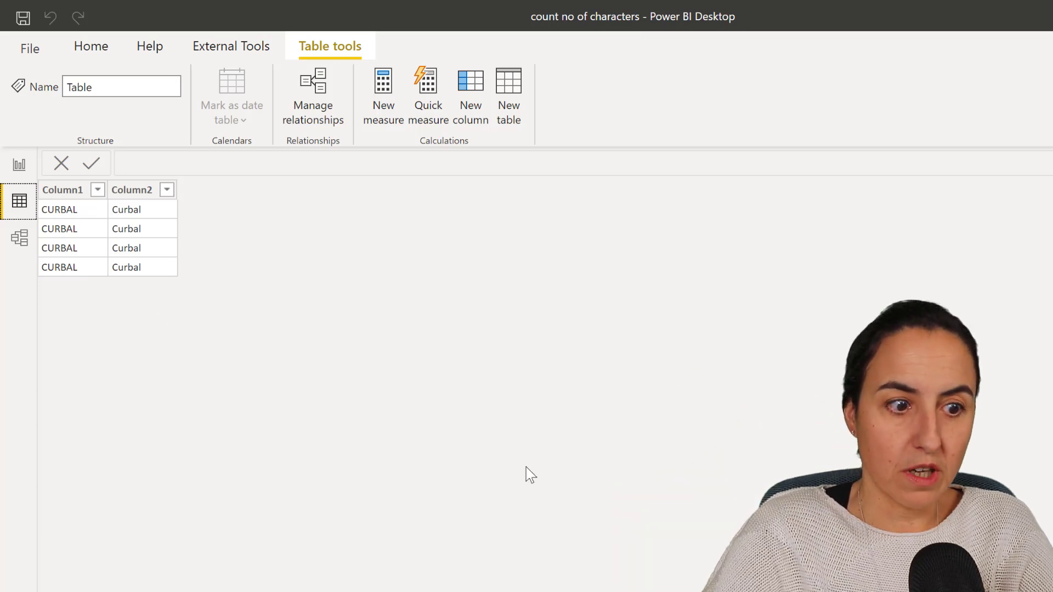
click(63, 47)
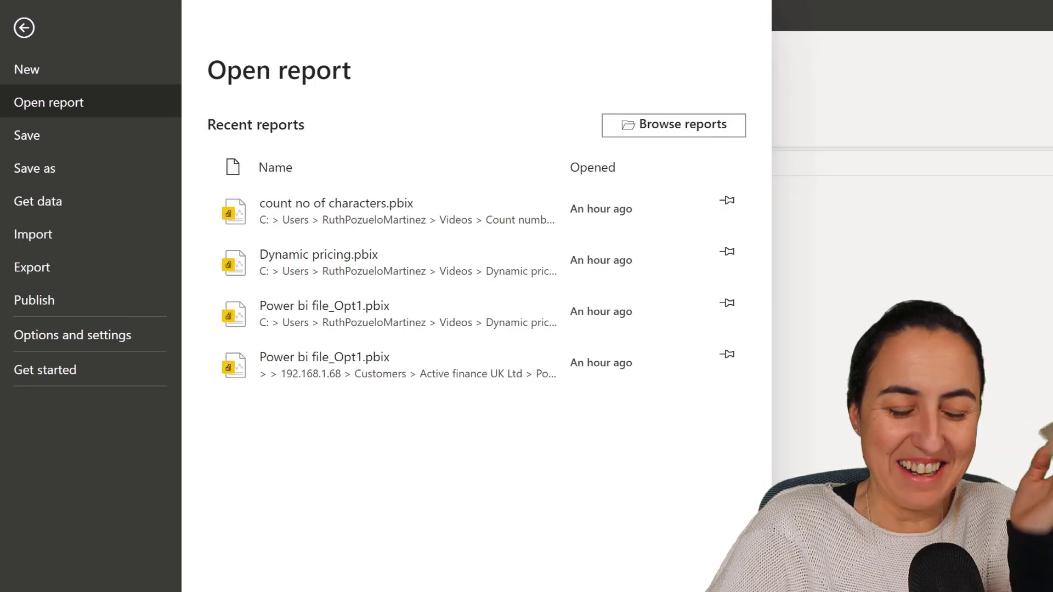
key(Escape)
click(103, 54)
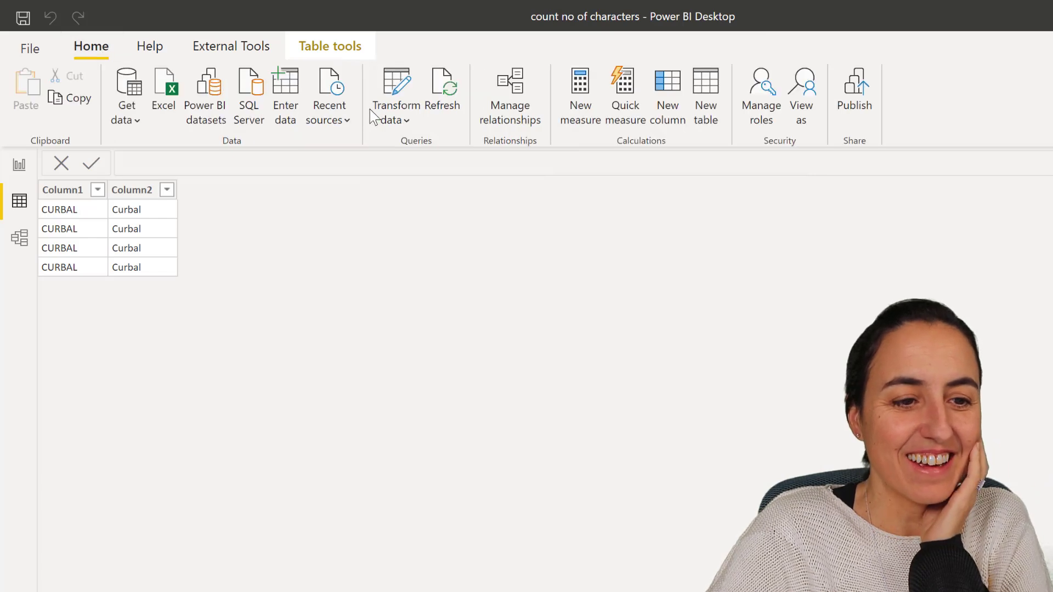
click(420, 124)
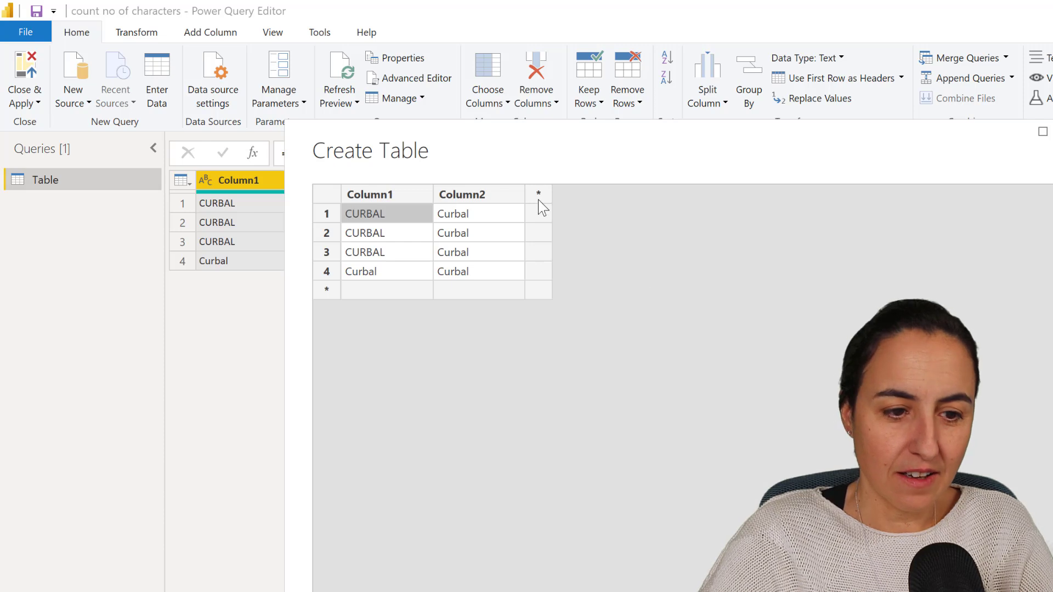
Step: In the Source step's Create Table, fill a new Column3 with Curbal, Curbal, Curbal, CURBAL and confirm
click(539, 198)
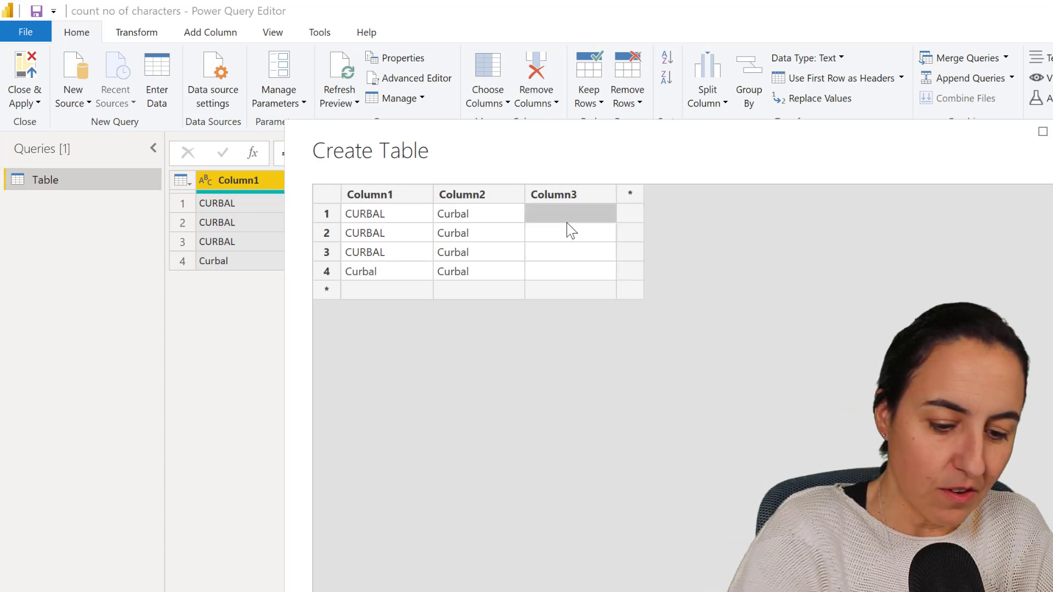
text(Curbal)
key(Return)
text(cu)
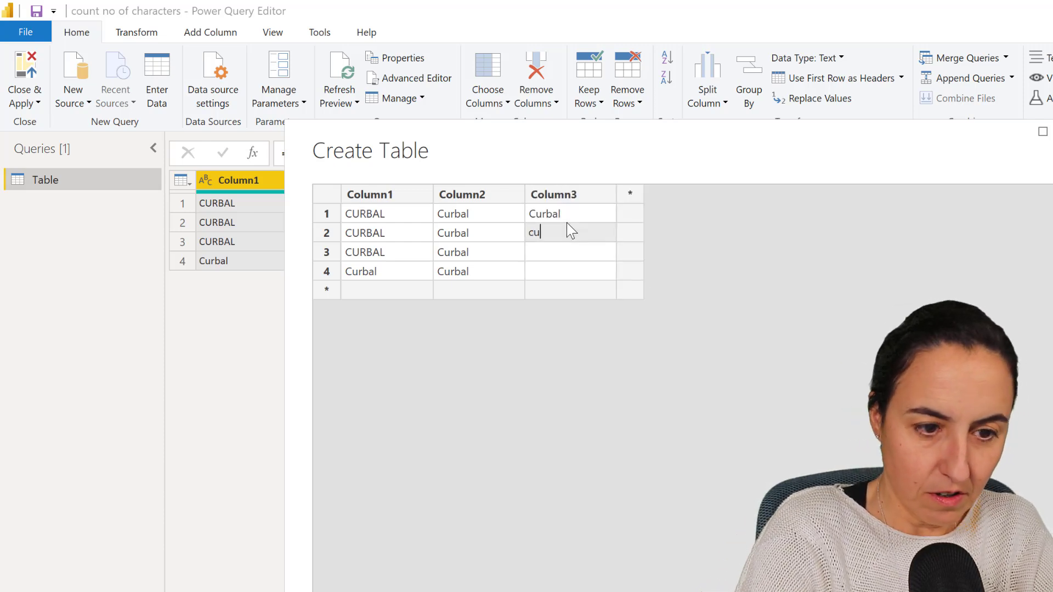
text(rb)
key(BackSpace)
key(BackSpace)
key(BackSpace)
key(BackSpace)
text(Curb)
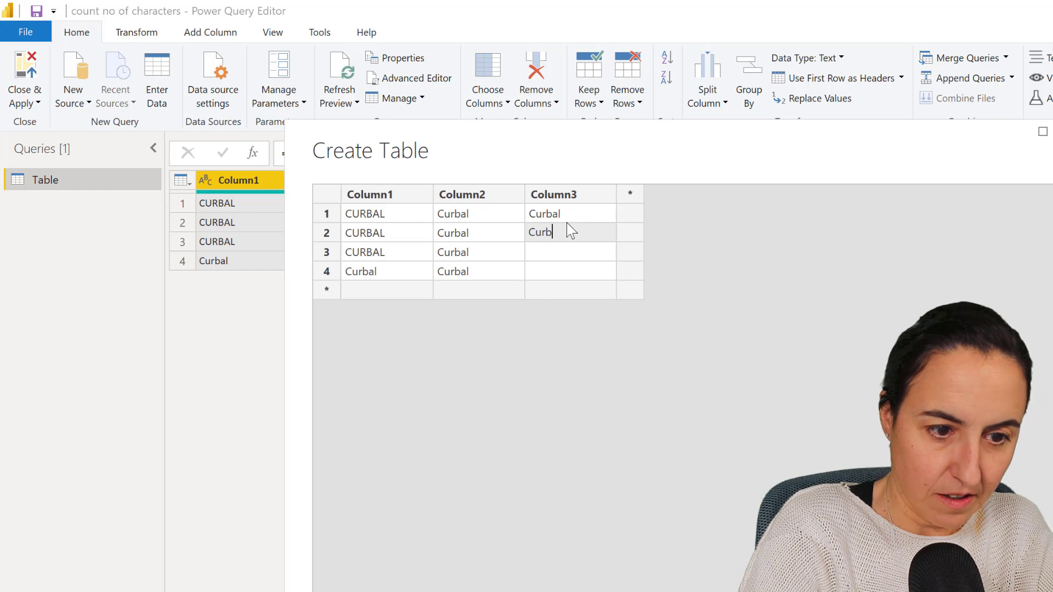
text(al)
key(Return)
text(Curbal)
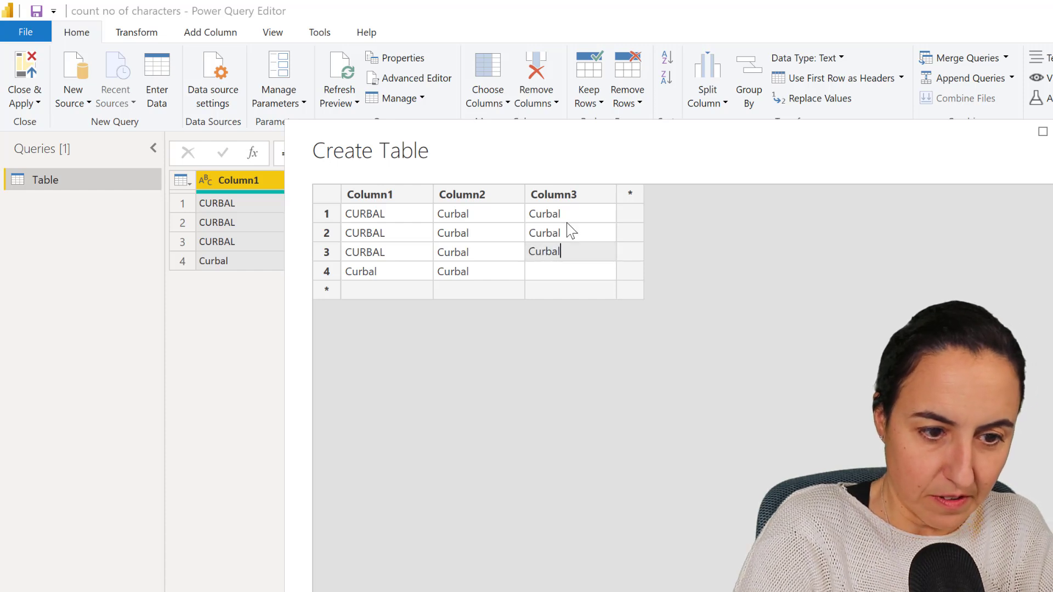
key(Return)
text(CURBAL)
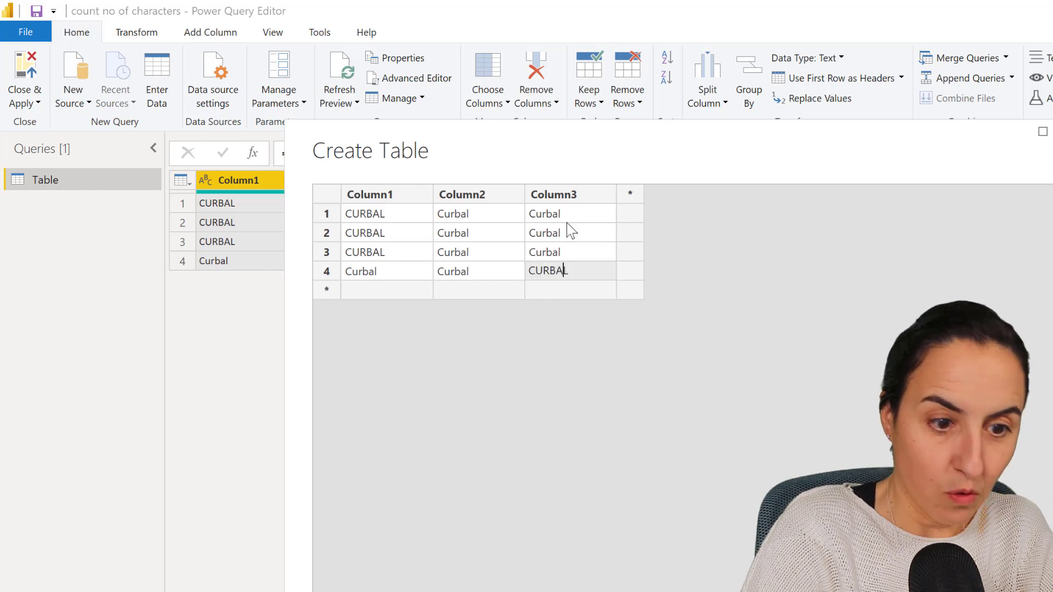
key(Return)
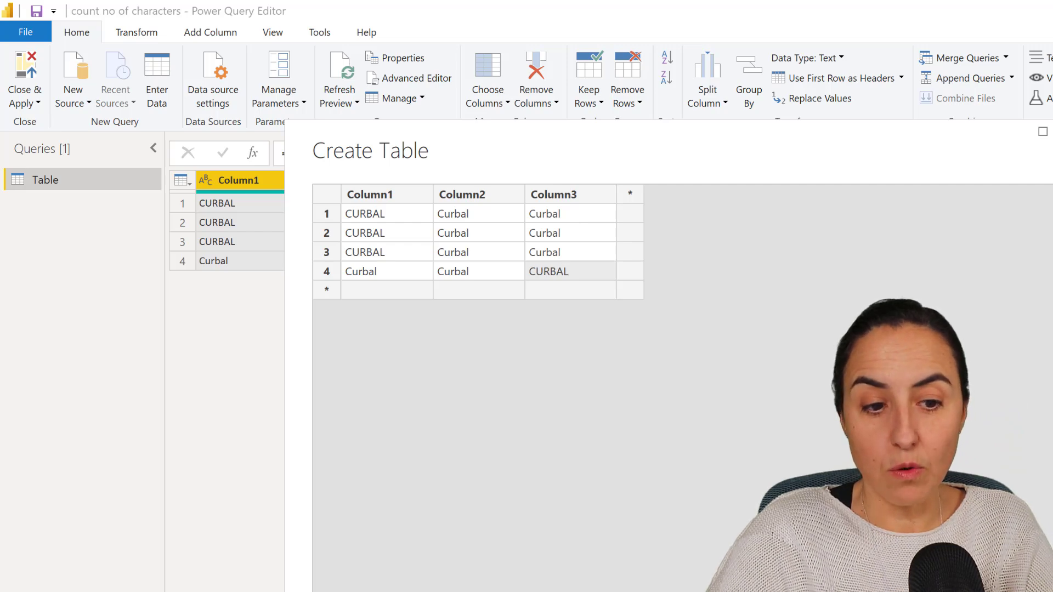
key(Return)
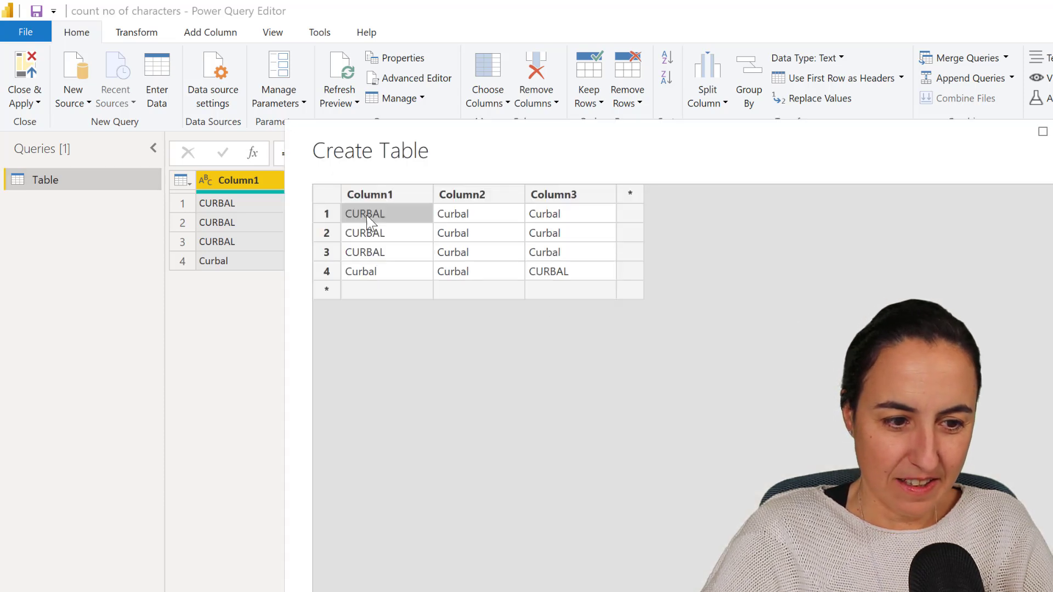
Step: Fill a new Column4 with CURBAL, CURBAL, Curbal, Curbal using copied cells
click(371, 229)
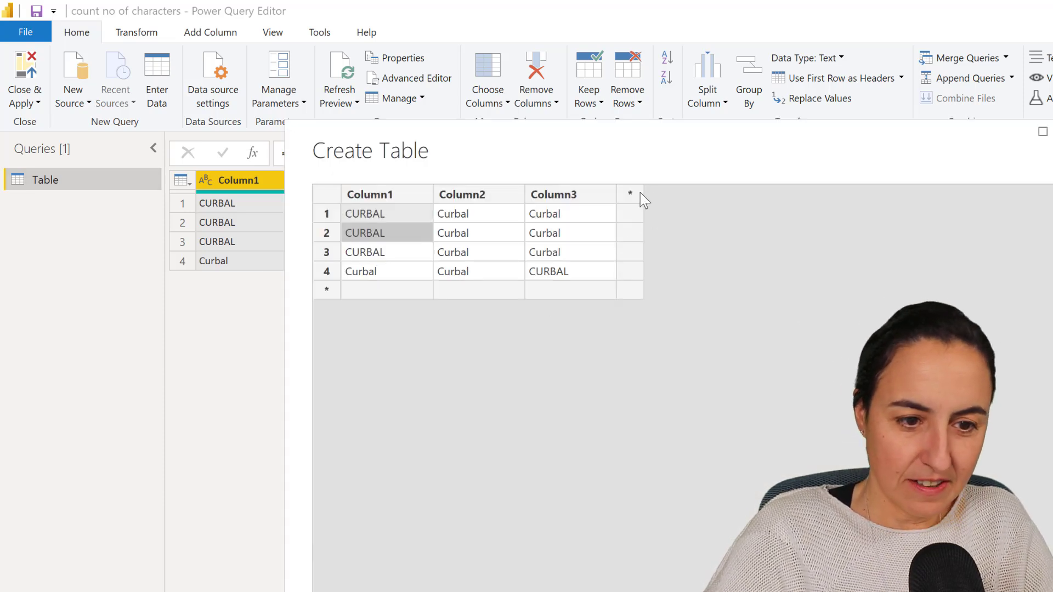
click(630, 214)
text(CURBAL CURBAL)
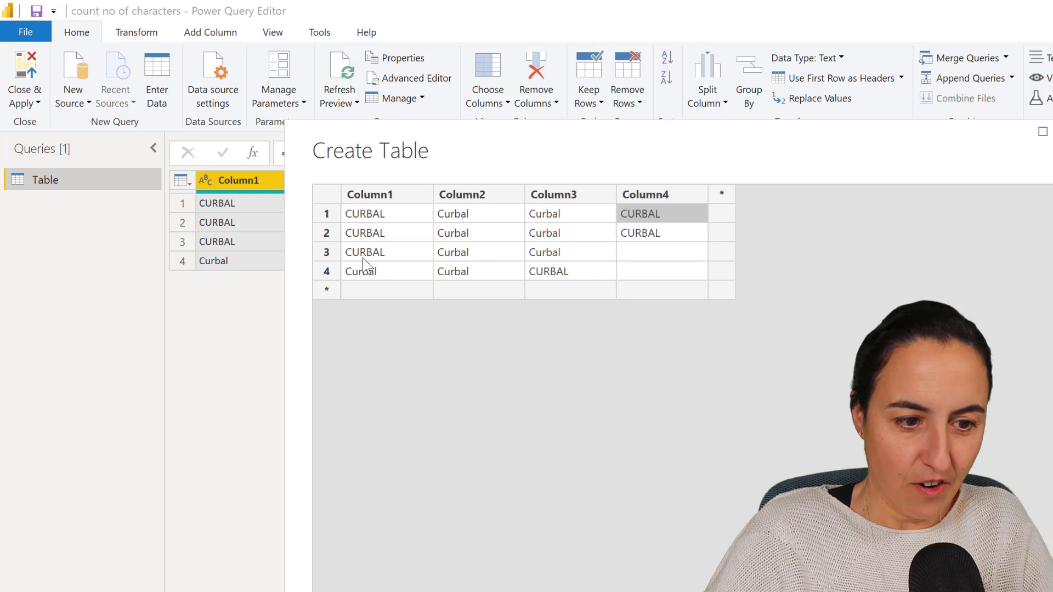
click(477, 254)
click(663, 251)
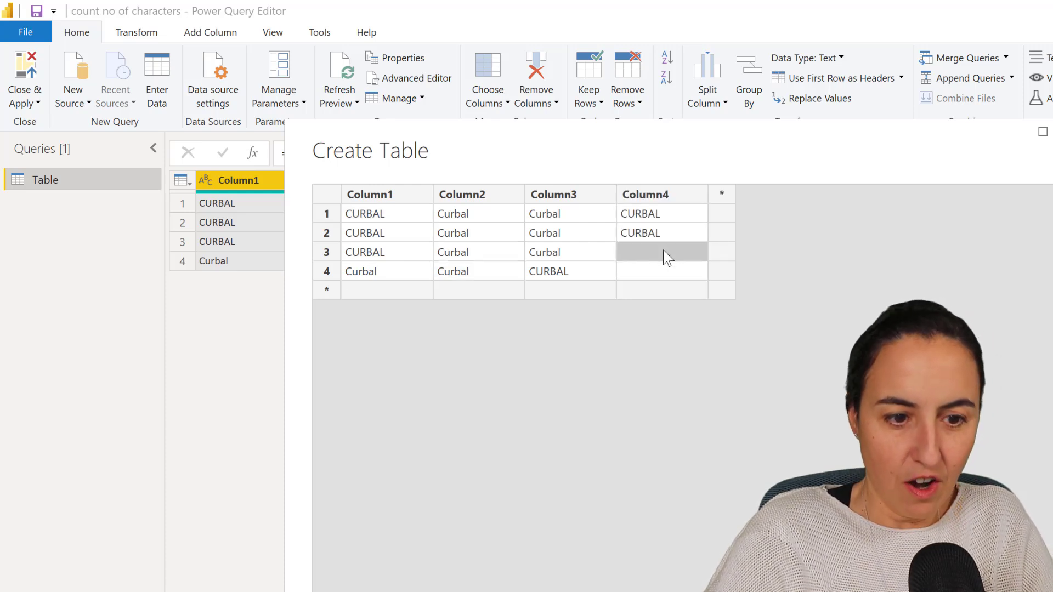
text(Curbal Curbal)
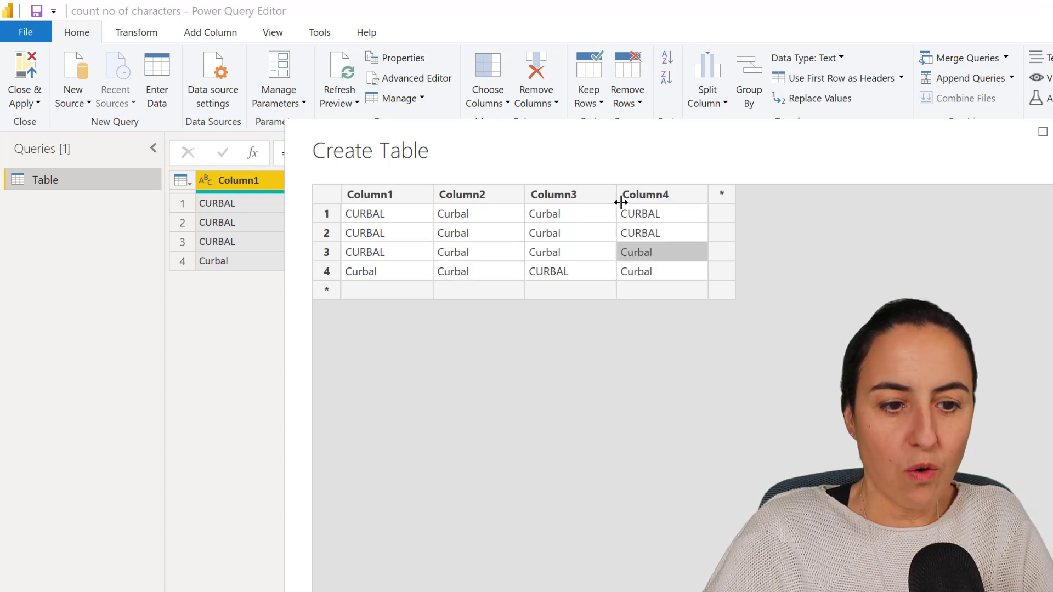
Step: Fill a new Column5 with Curbal, Curbal, CURBAL, CURBAL and confirm the five-column table
click(727, 214)
text(Curbal Curbal)
click(653, 215)
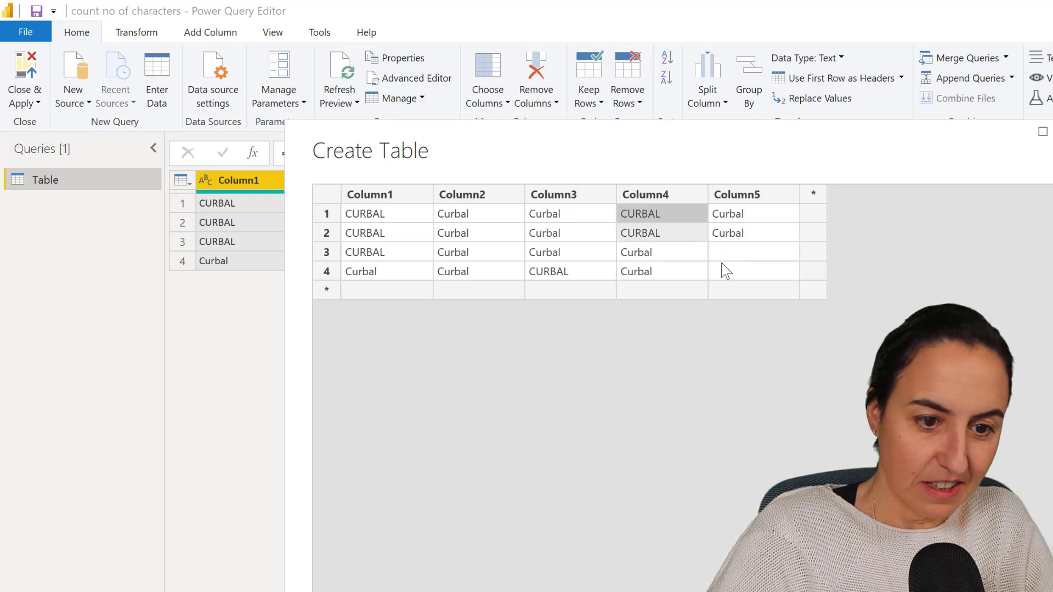
click(744, 253)
text(CURBAL CURBAL)
click(606, 543)
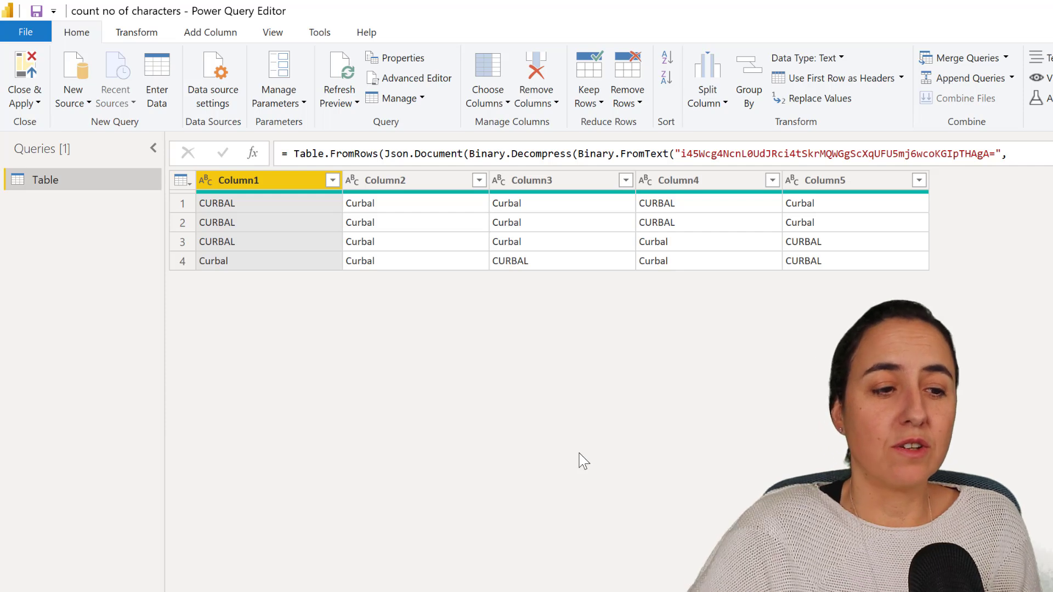
Step: Apply the query changes with Close & Apply, returning to Power BI Desktop
click(29, 75)
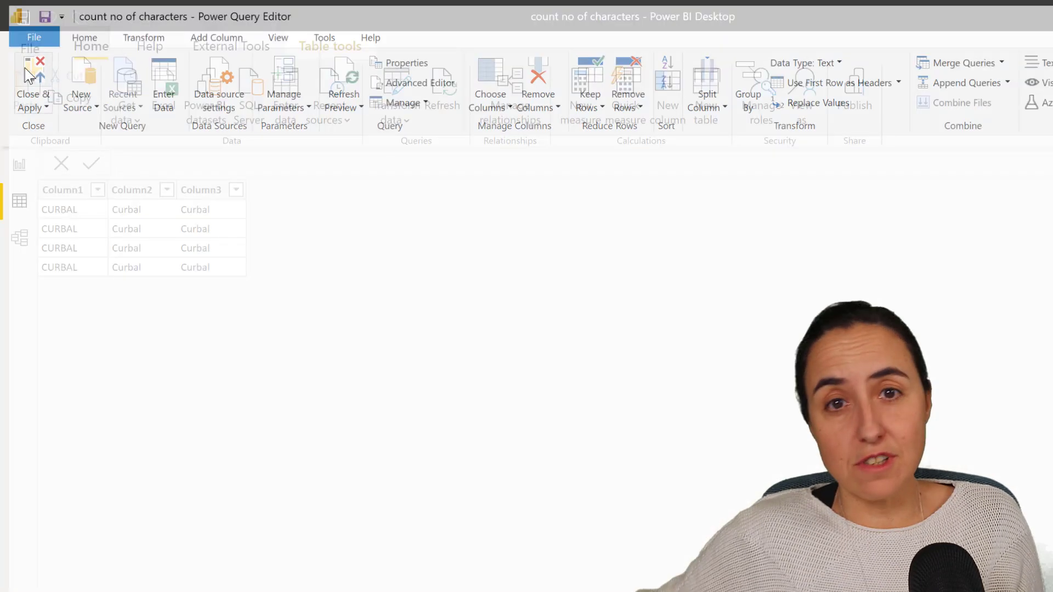